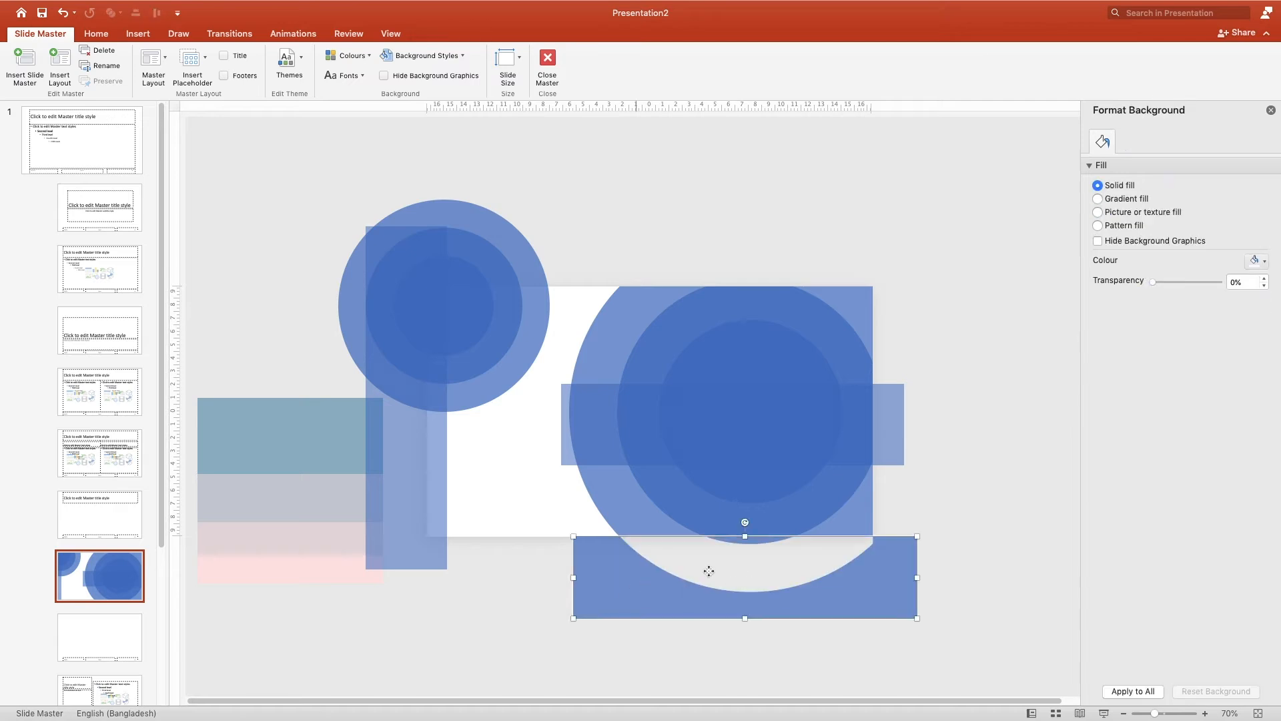
- Duplicate the horizontal rectangle and place the copy along the slide's bottom edge, over the large circles' overhang
click(582, 398)
click(533, 474)
right_click(636, 410)
click(543, 406)
drag(615, 396, 617, 547)
- Fragment the large middle circle with the rectangle below the slide, and delete the overhanging piece and the rectangle
click(654, 489)
click(654, 489)
shift+click(666, 585)
click(112, 13)
click(148, 63)
click(947, 349)
click(751, 541)
key(Delete)
click(749, 577)
key(Delete)
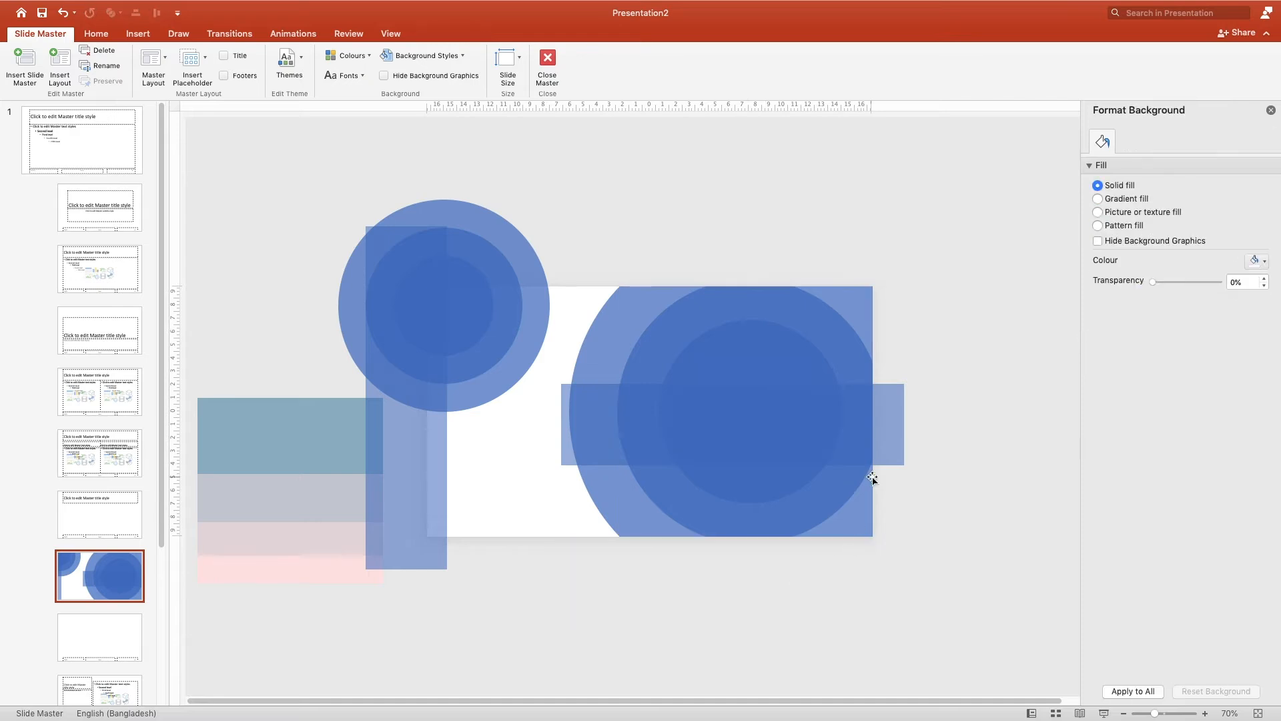
- Move the vertical rectangle off the small circles and place a horizontal rectangle along the slide's top edge above them
drag(876, 418, 833, 197)
drag(419, 440, 264, 433)
drag(664, 212, 409, 235)
drag(482, 204, 482, 193)
- Fragment the small outer circle with the rectangle above the slide, and delete the rectangle and the overhanging piece
click(535, 298)
shift+click(563, 232)
click(114, 13)
click(141, 68)
click(586, 223)
key(Delete)
click(522, 245)
key(Delete)
- Trim the small middle circle at the slide's top edge by fragmenting it with another horizontal rectangle and deleting the excess pieces
drag(935, 304, 547, 222)
click(508, 306)
shift+click(564, 238)
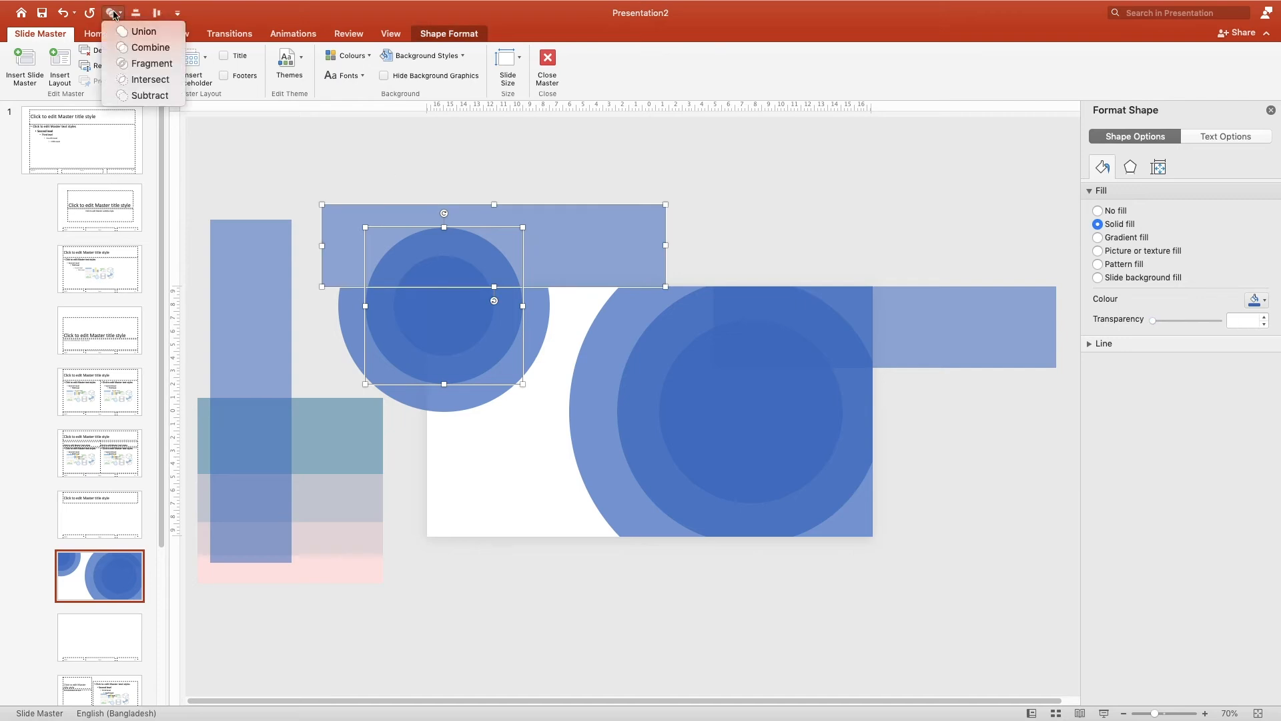
click(114, 13)
click(142, 68)
click(584, 230)
key(Delete)
click(477, 257)
key(Delete)
- Trim the small inner circle at the slide's top edge by fragmenting it with a horizontal rectangle and deleting the excess pieces
right_click(881, 298)
click(556, 214)
drag(773, 326, 418, 247)
click(449, 323)
shift+click(500, 222)
click(114, 13)
click(142, 67)
click(547, 234)
key(Delete)
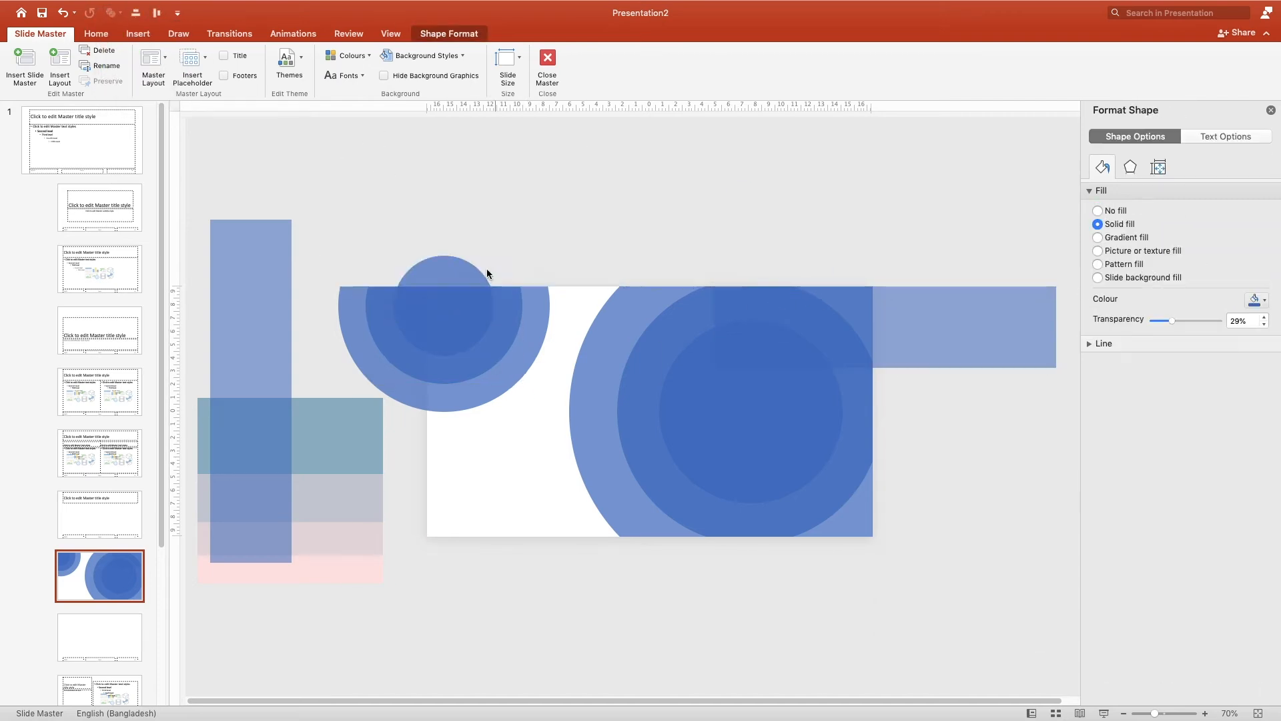
click(474, 273)
key(Delete)
- Align the vertical rectangle with the slide's left edge, fragment the small outer circle with it, and delete the excess
click(250, 289)
drag(249, 290, 391, 274)
click(369, 345)
drag(346, 391, 326, 391)
shift+click(533, 311)
click(114, 13)
click(146, 61)
click(383, 236)
key(Delete)
- Trim the small middle circle at the slide's left edge by fragmenting it with a vertical rectangle and deleting the excess pieces
click(278, 272)
drag(278, 272, 400, 271)
click(475, 365)
shift+click(391, 258)
click(114, 12)
click(146, 62)
click(374, 229)
key(Delete)
click(389, 327)
key(Delete)
- Trim the small inner circle at the slide's left edge by fragmenting it with a vertical rectangle and deleting the excess pieces
drag(248, 298, 386, 297)
drag(394, 247, 413, 240)
click(499, 221)
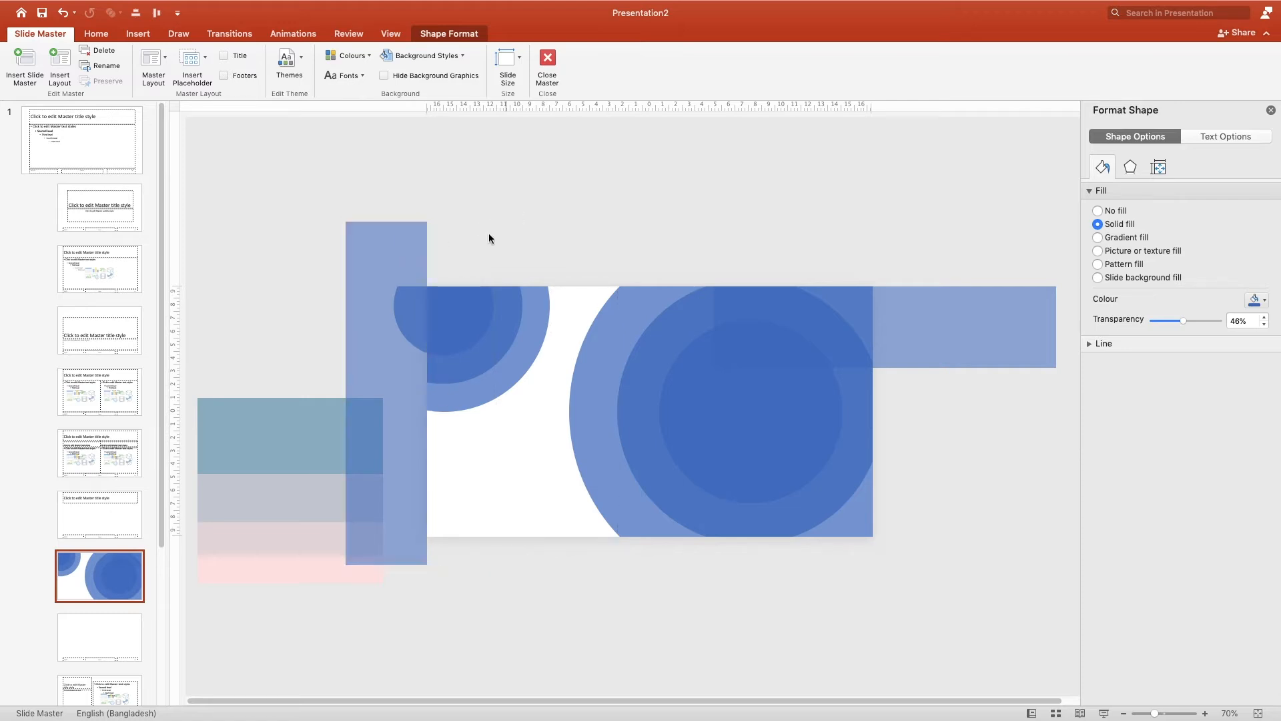
click(459, 294)
shift+click(404, 272)
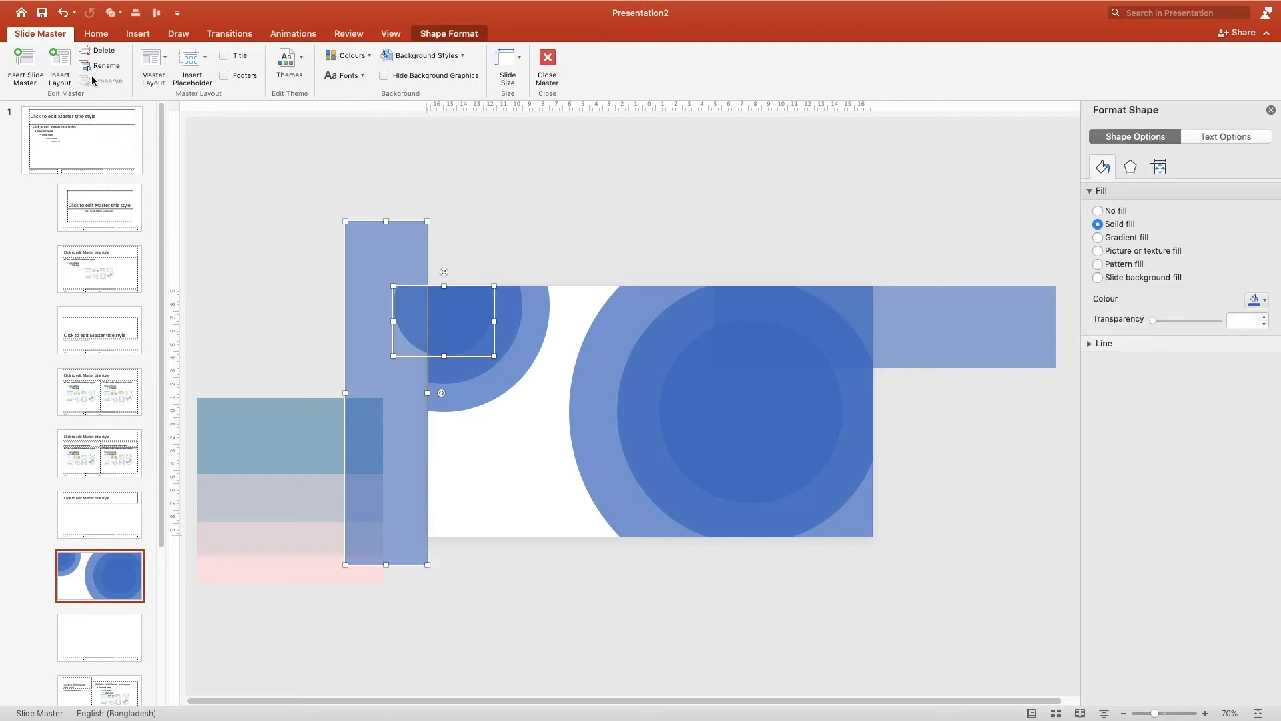
click(113, 12)
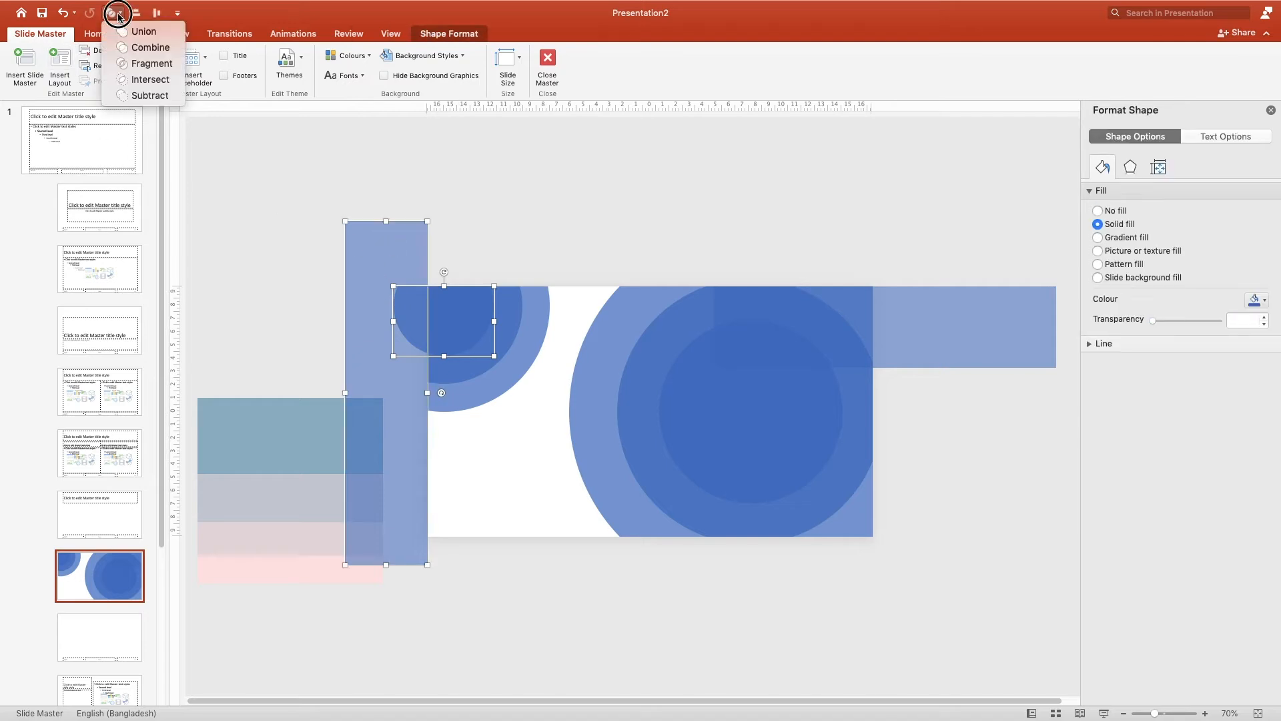
click(148, 63)
click(537, 186)
click(408, 236)
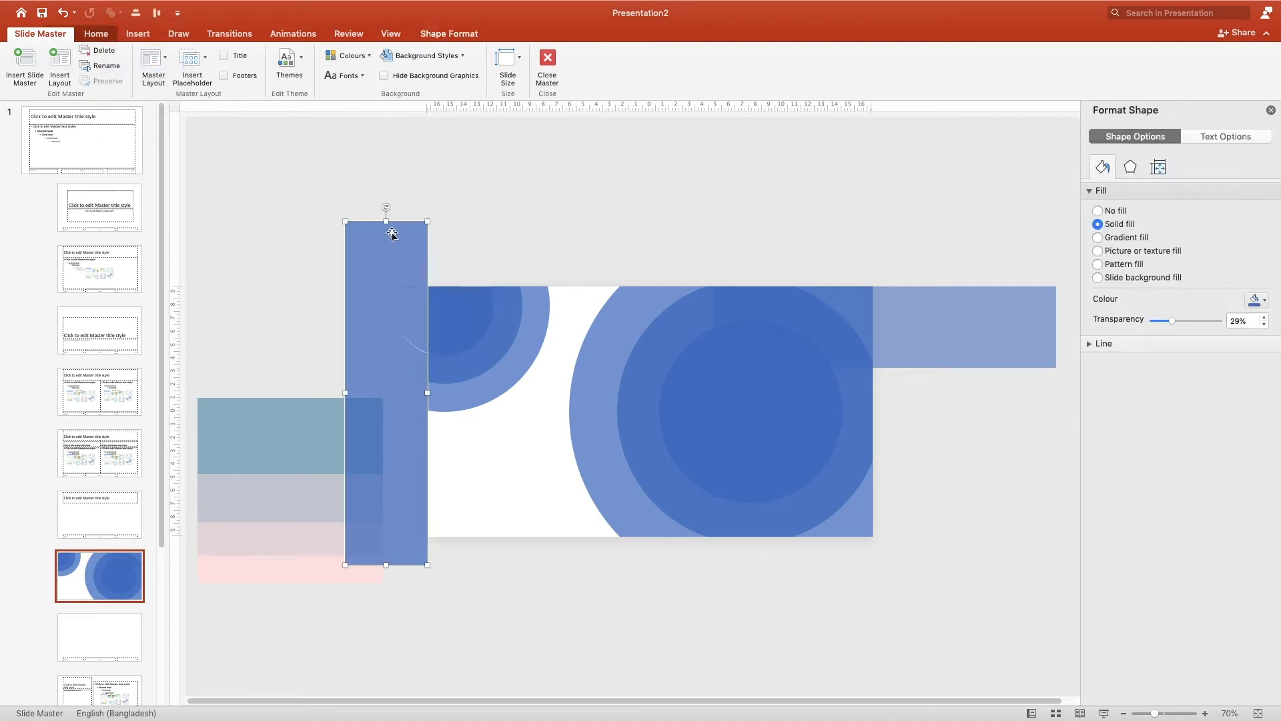
key(Delete)
click(398, 305)
key(Delete)
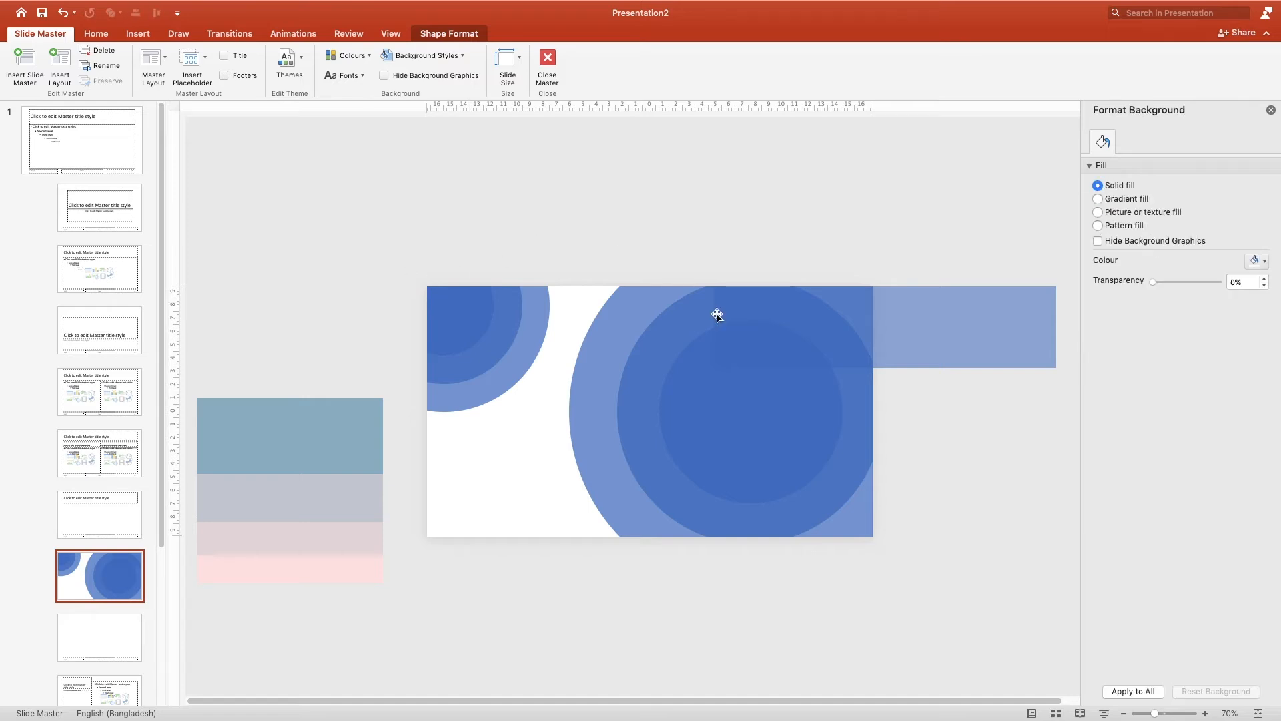
- Delete the leftover horizontal rectangle and move the colour palette picture to the slide's upper-right corner
drag(946, 327, 784, 194)
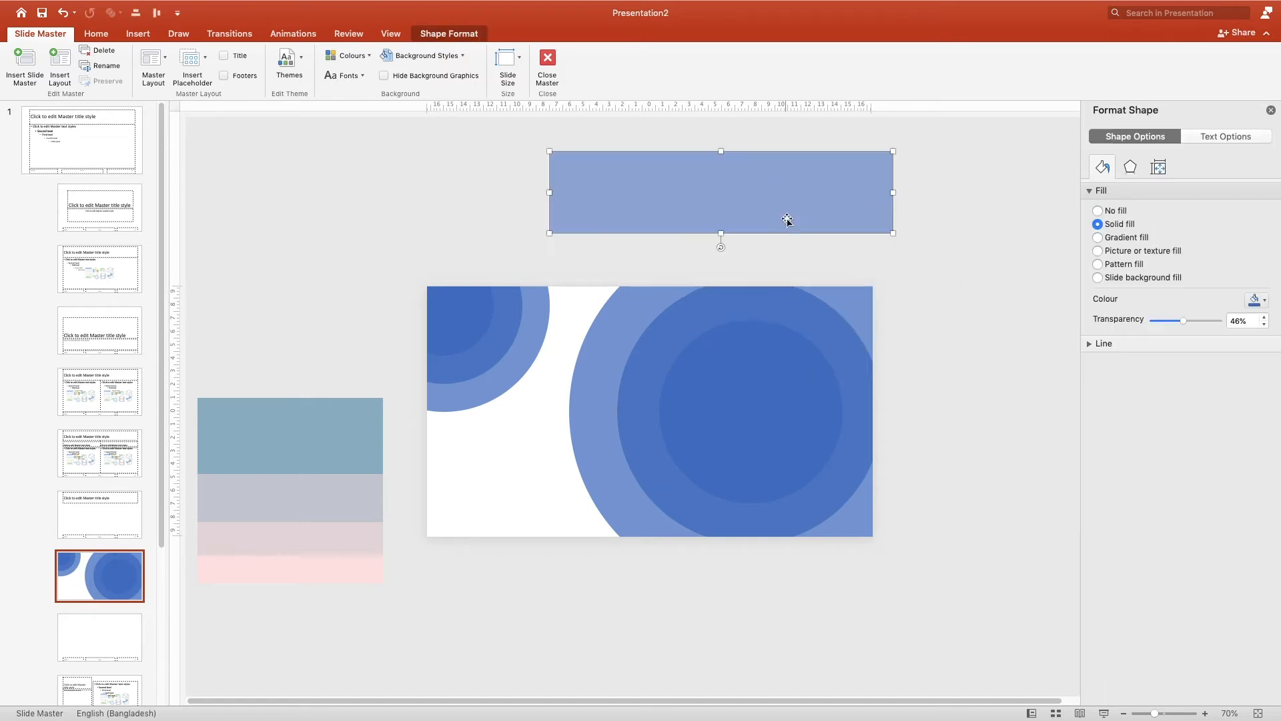
key(Delete)
drag(304, 438, 465, 278)
drag(361, 414, 895, 249)
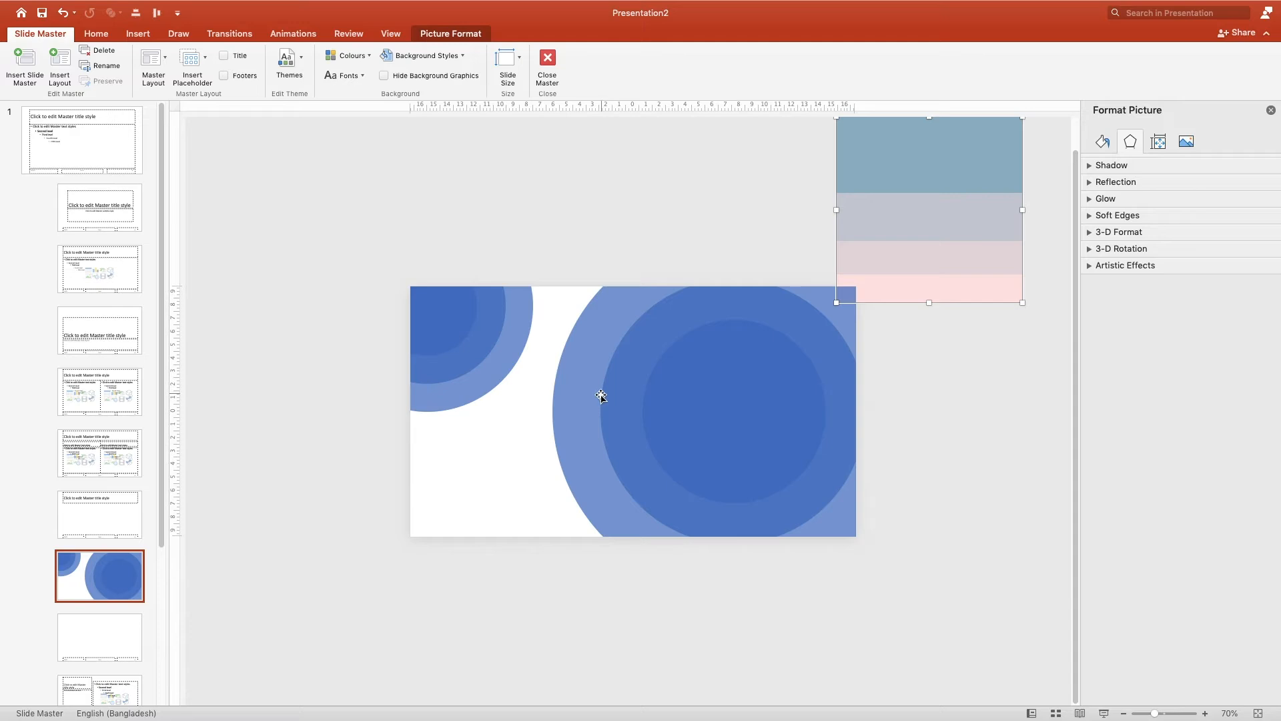
- Set the slide background to the palette's grey-blue colour, sampled with the eyedropper
click(491, 470)
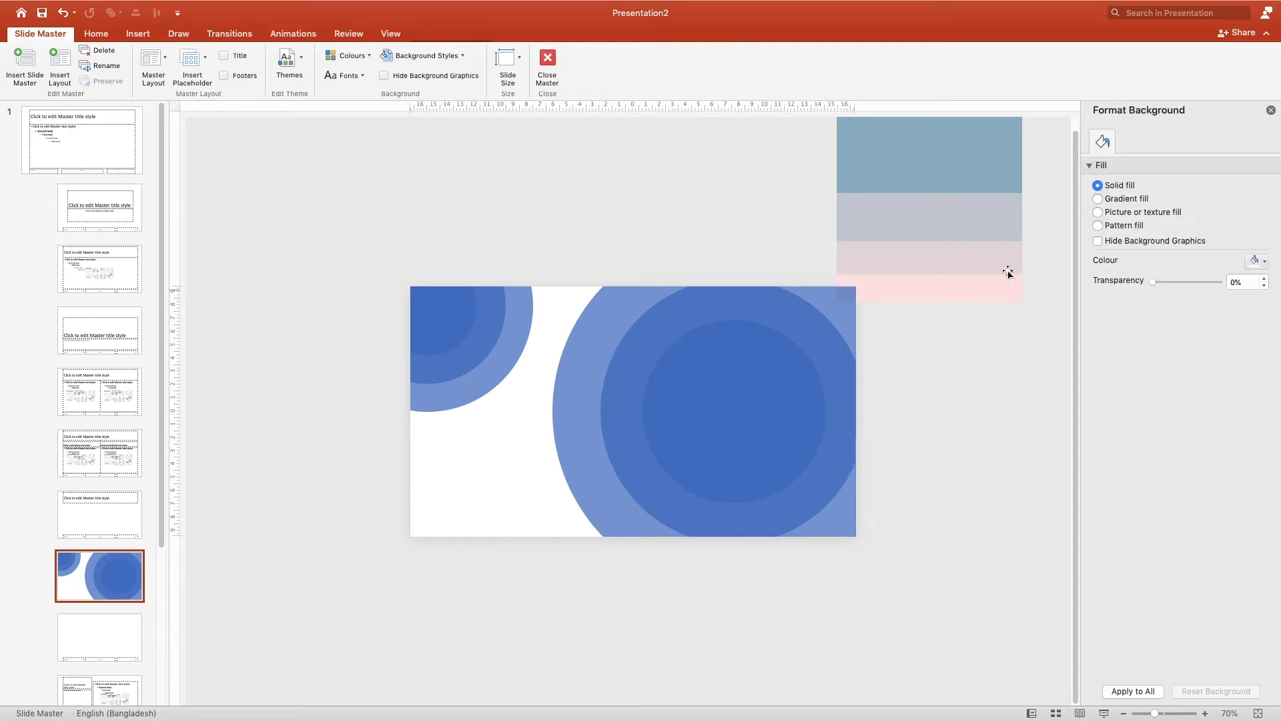
click(1255, 261)
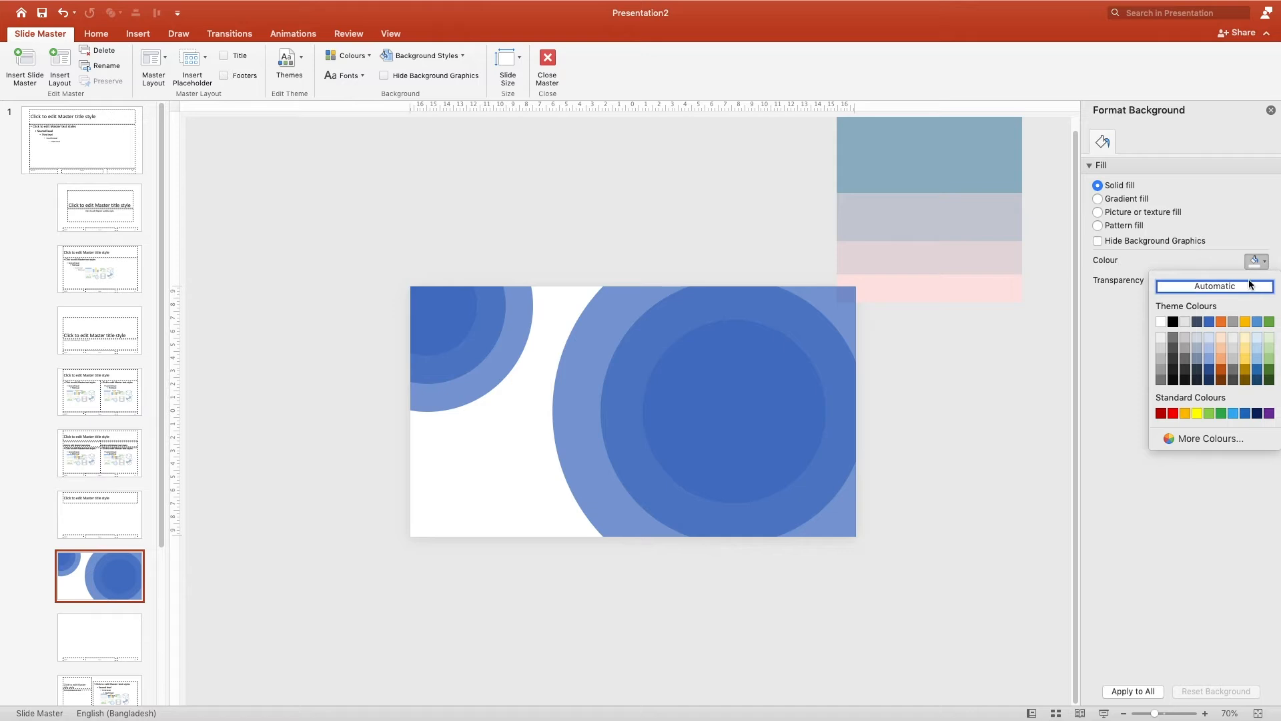
click(1209, 438)
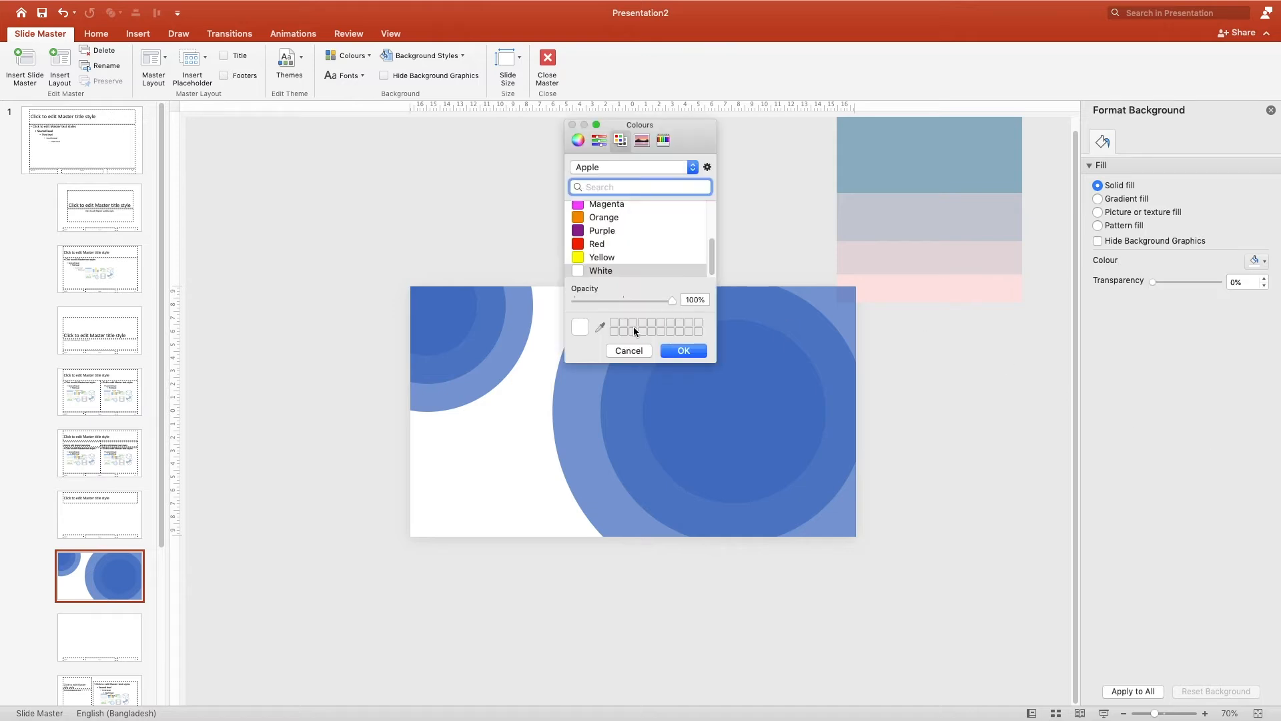
click(600, 327)
click(883, 167)
click(682, 353)
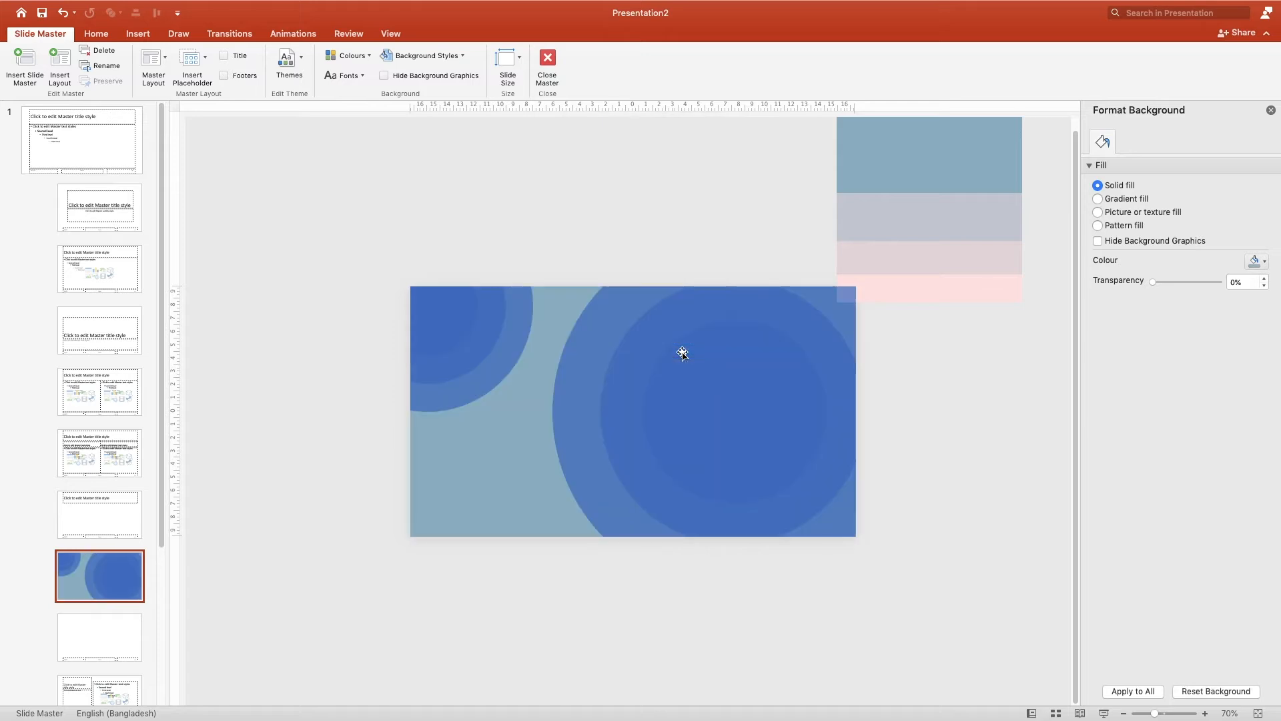
- Move the palette picture left of the slide and fill the large outer circle with its light pink using the eyedropper
drag(899, 198, 331, 449)
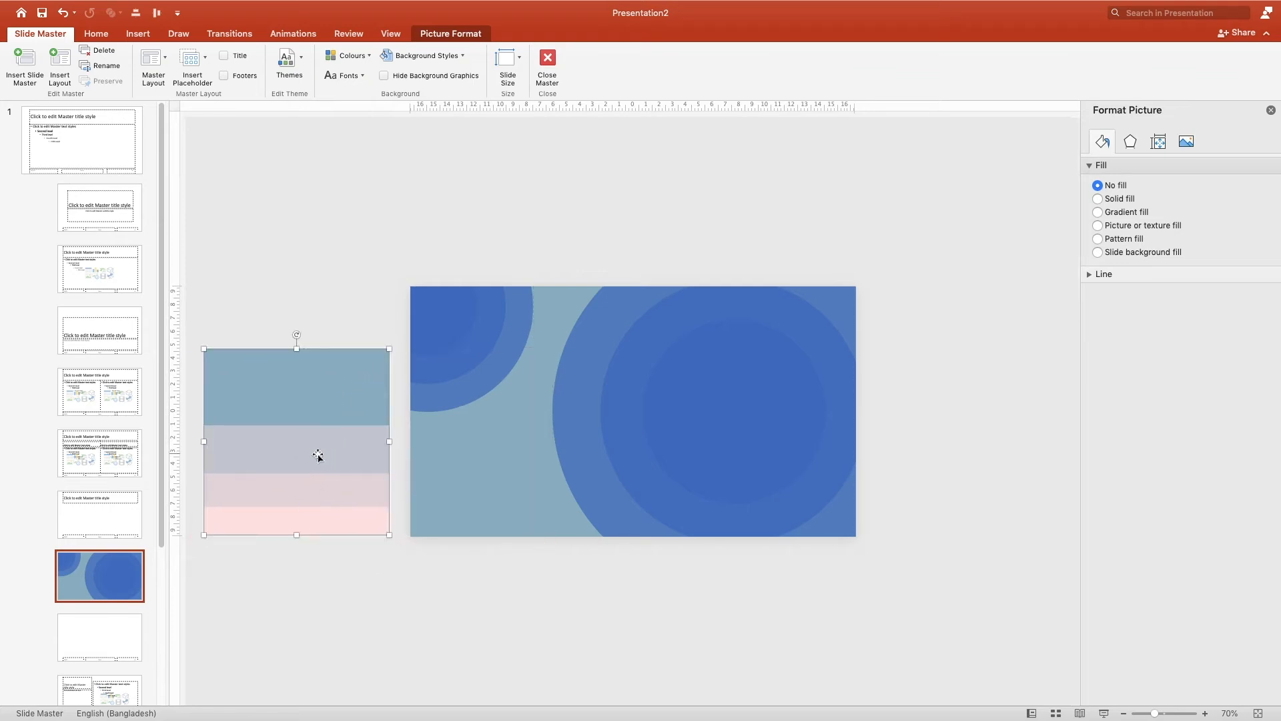
click(348, 569)
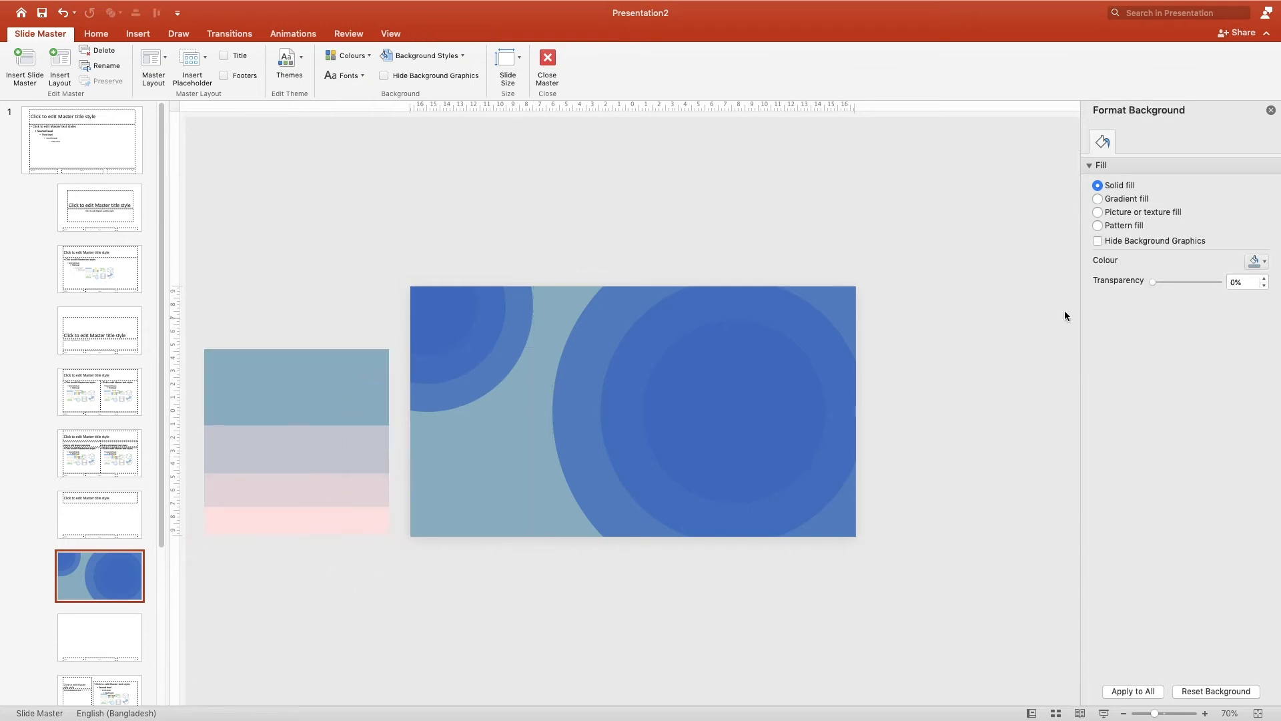
click(575, 434)
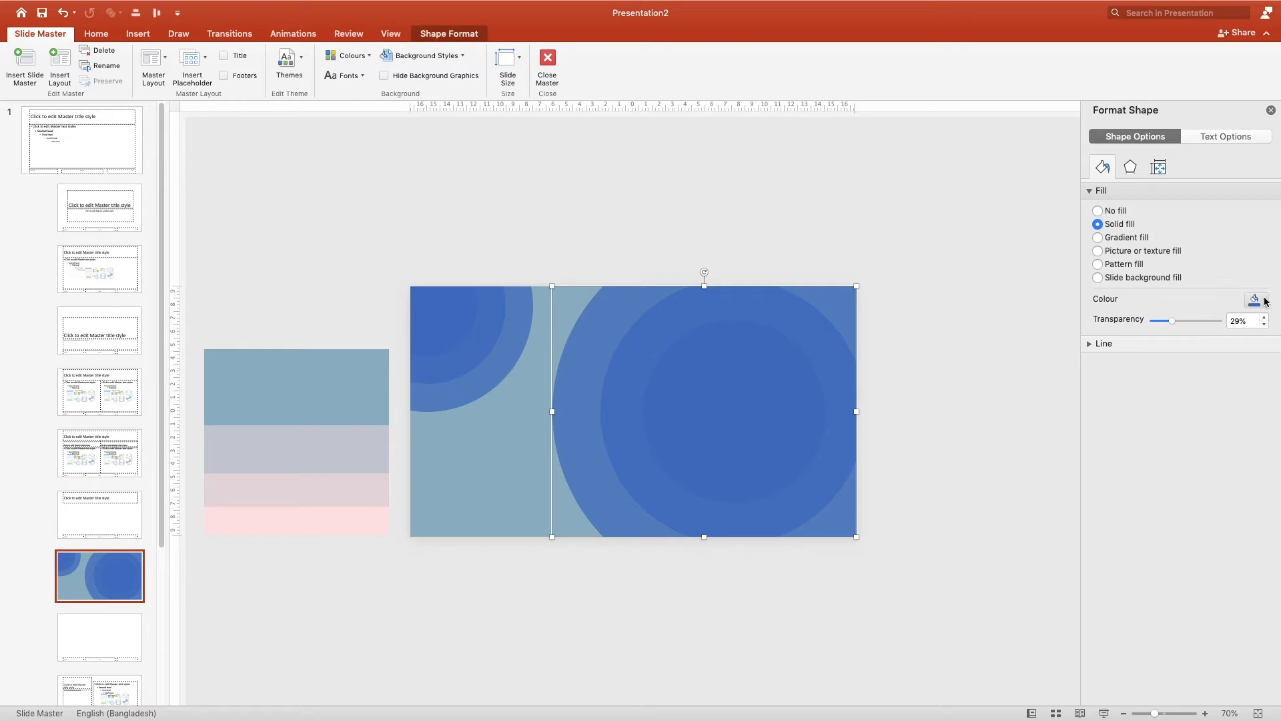
click(1263, 300)
click(1192, 487)
click(601, 327)
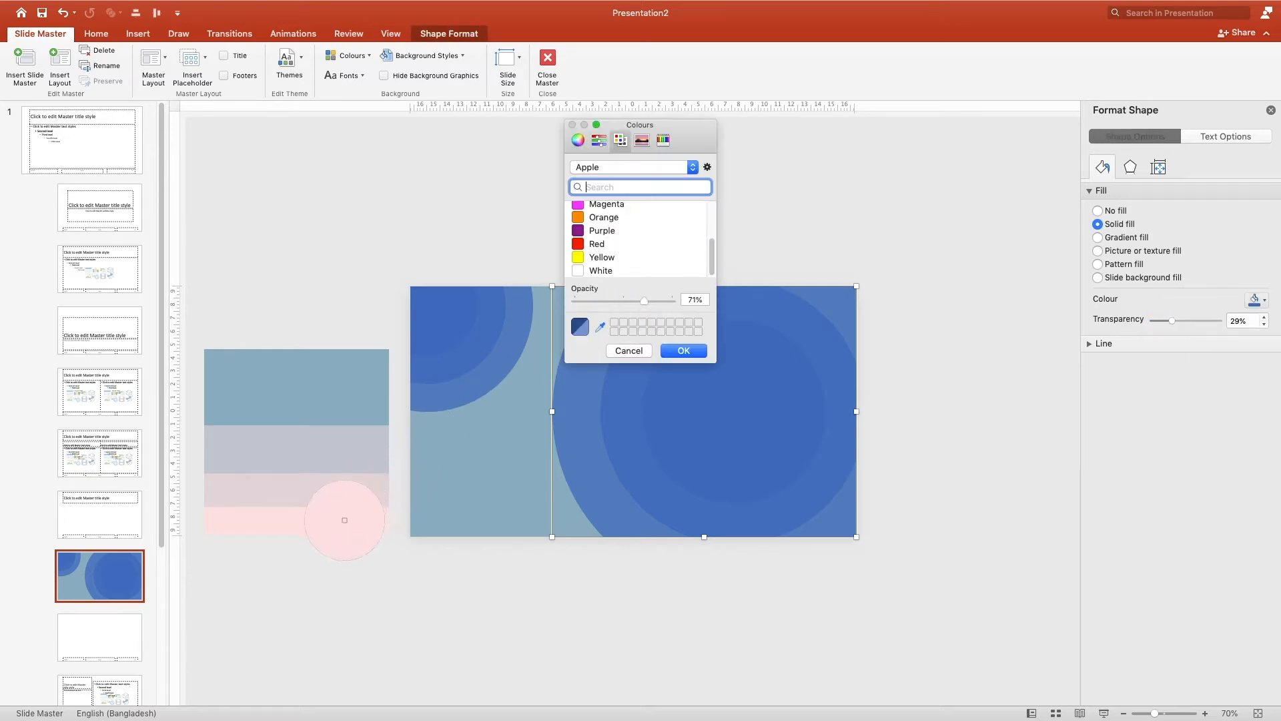
click(344, 521)
click(687, 352)
- Fill the large middle circle with the palette's greyish lavender, sampled with the eyedropper
click(622, 382)
click(1264, 300)
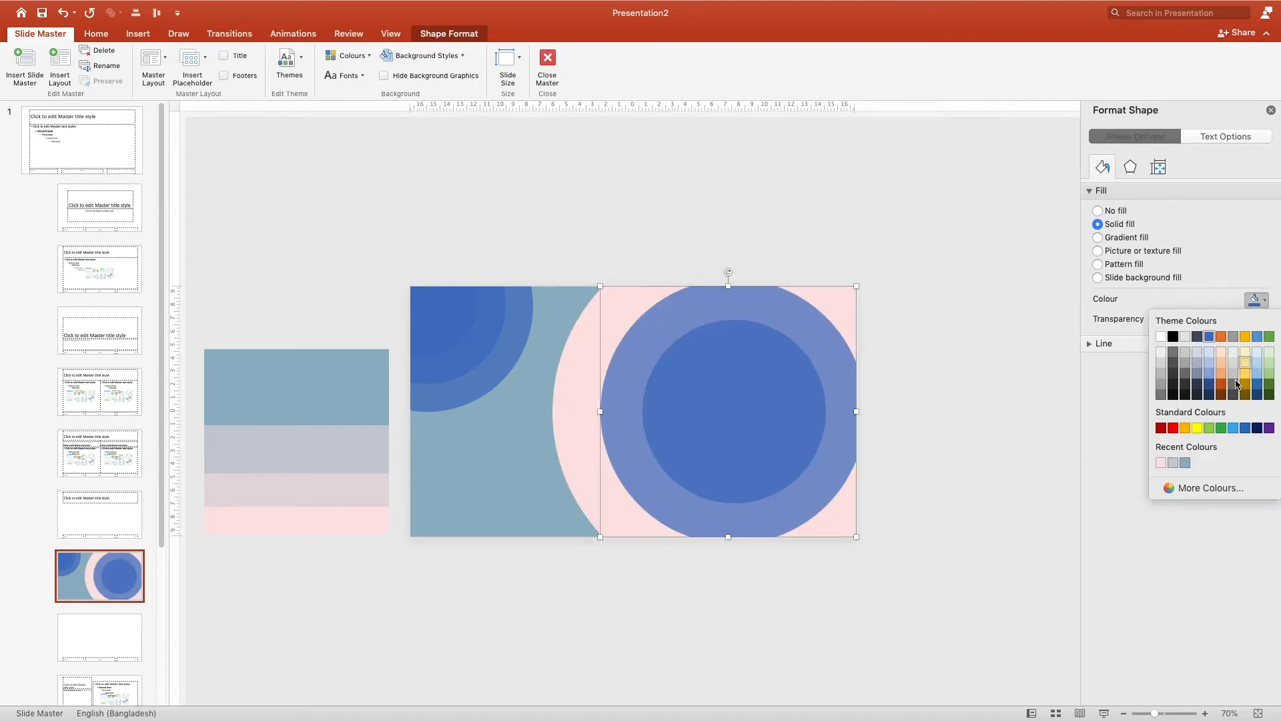
click(1185, 488)
click(600, 327)
click(361, 456)
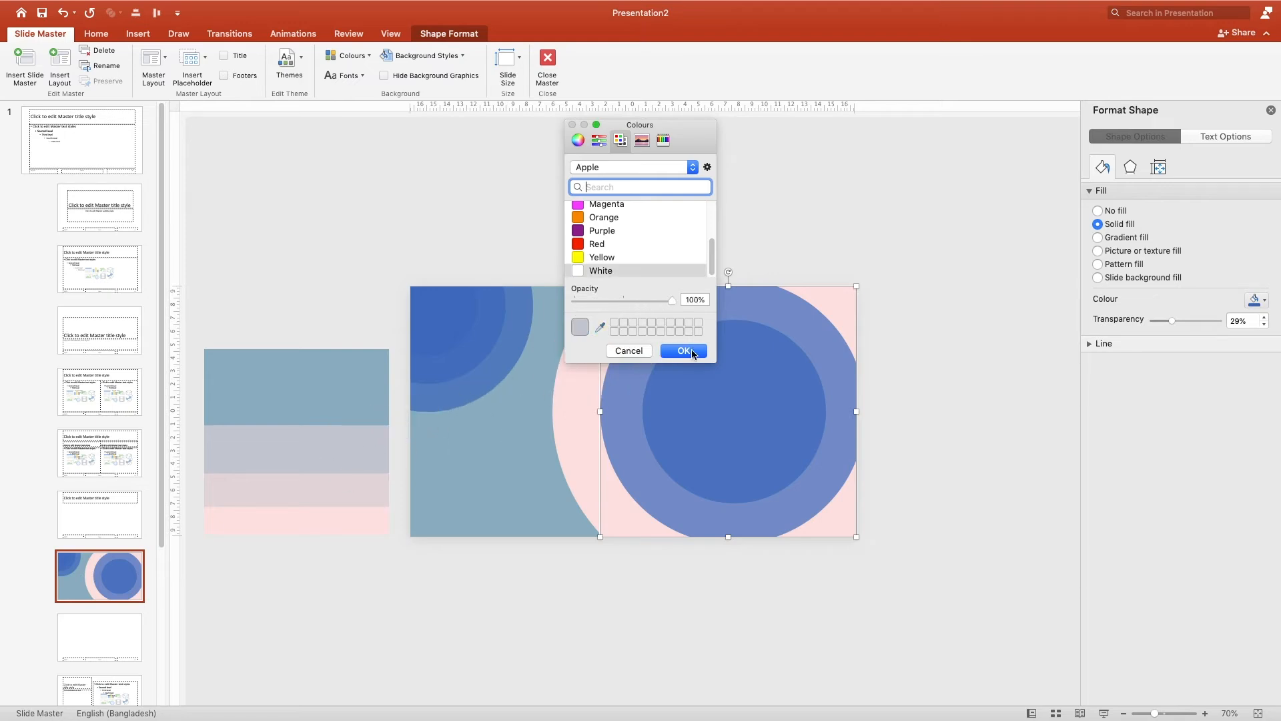
click(684, 351)
- Fill the large inner circle with the palette's pale dusty pink, sampled with the eyedropper
click(711, 374)
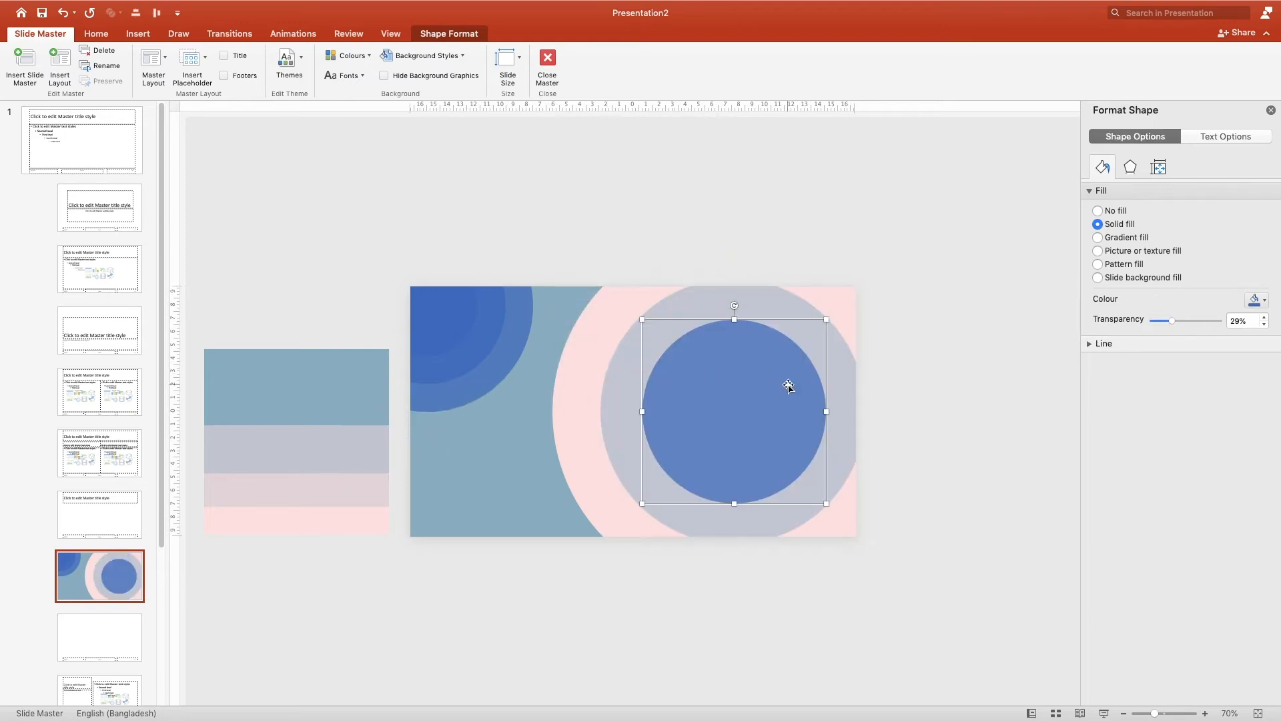
click(1263, 300)
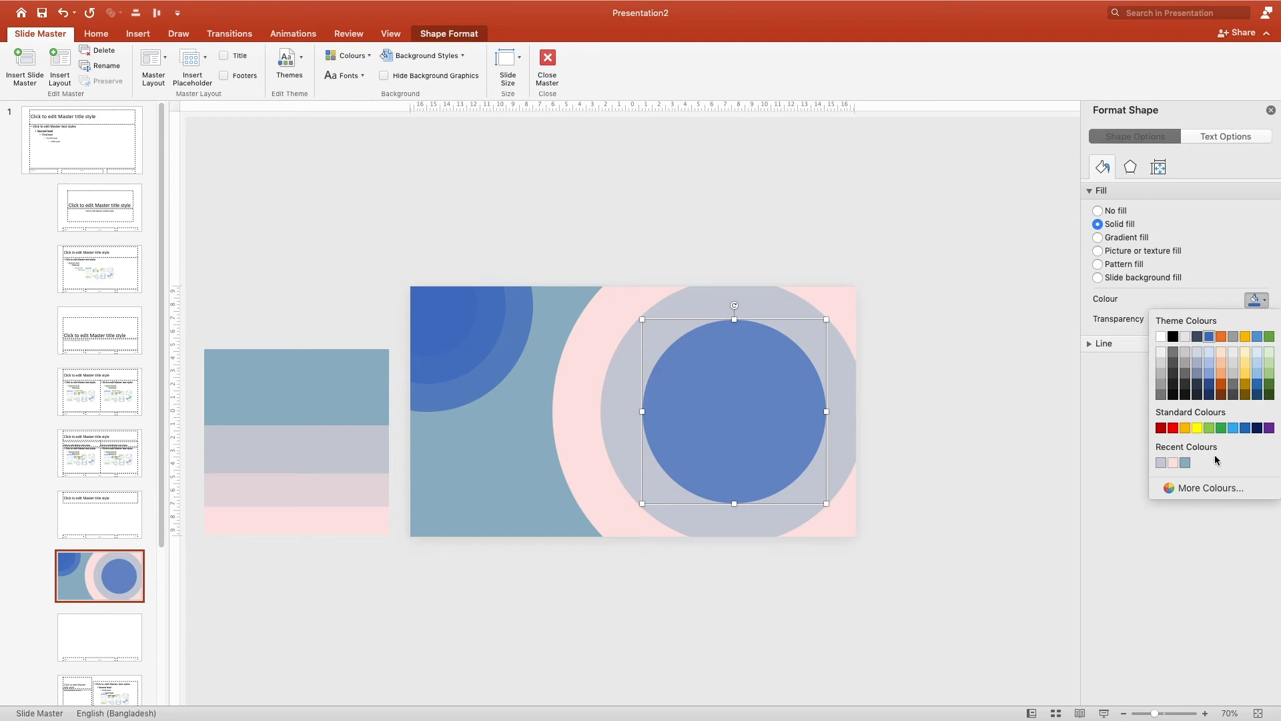
click(1206, 486)
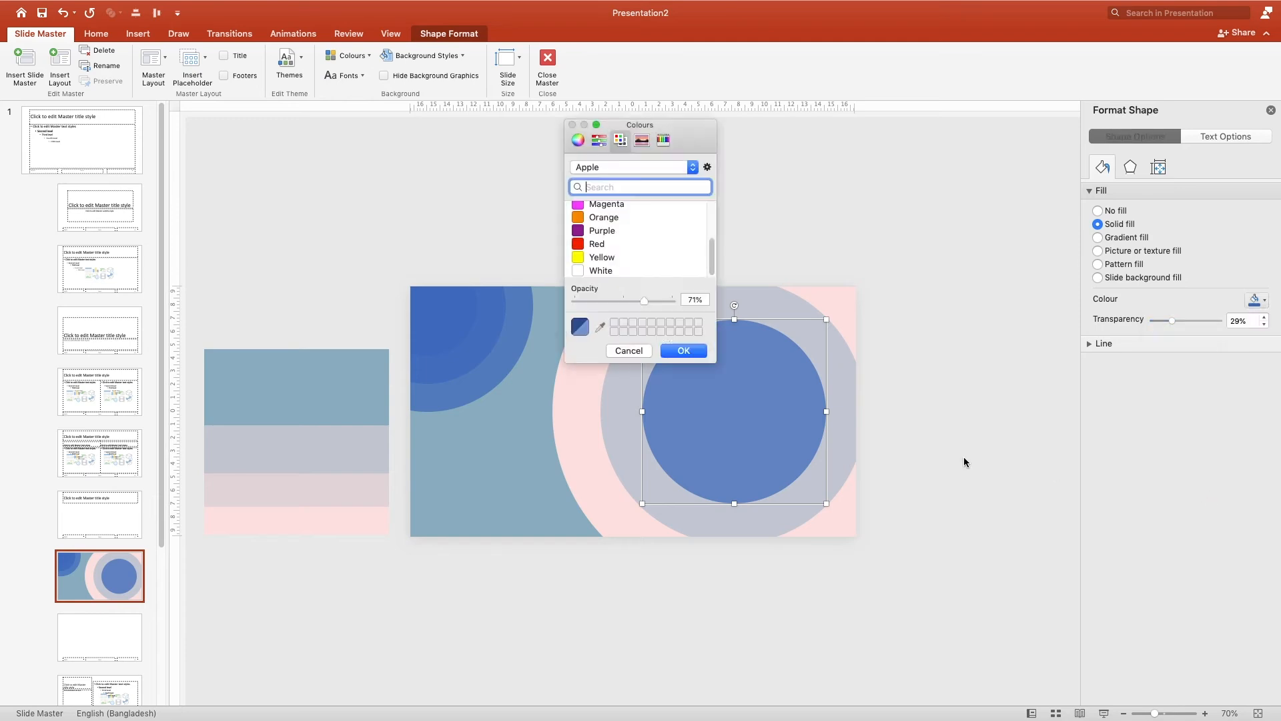
click(599, 327)
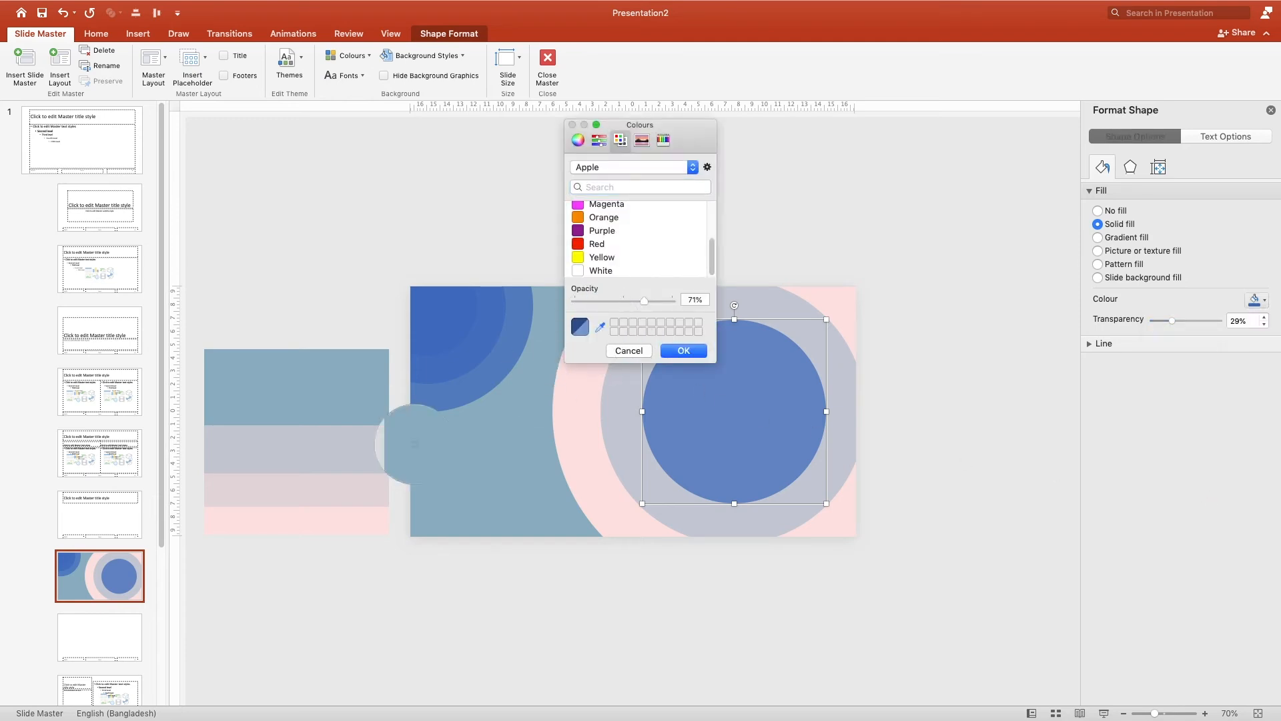
click(311, 492)
click(684, 351)
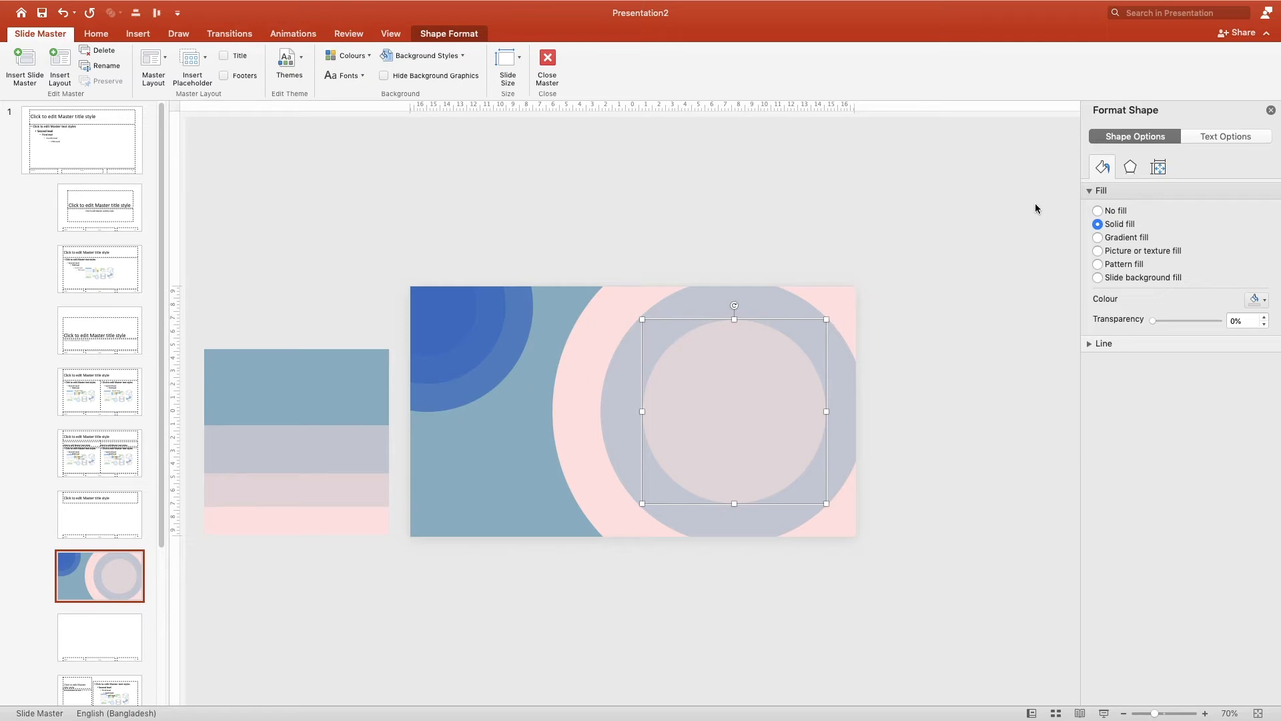
- Give the large inner circle a solid outline in the recently used dusty pink
click(1100, 344)
click(1127, 378)
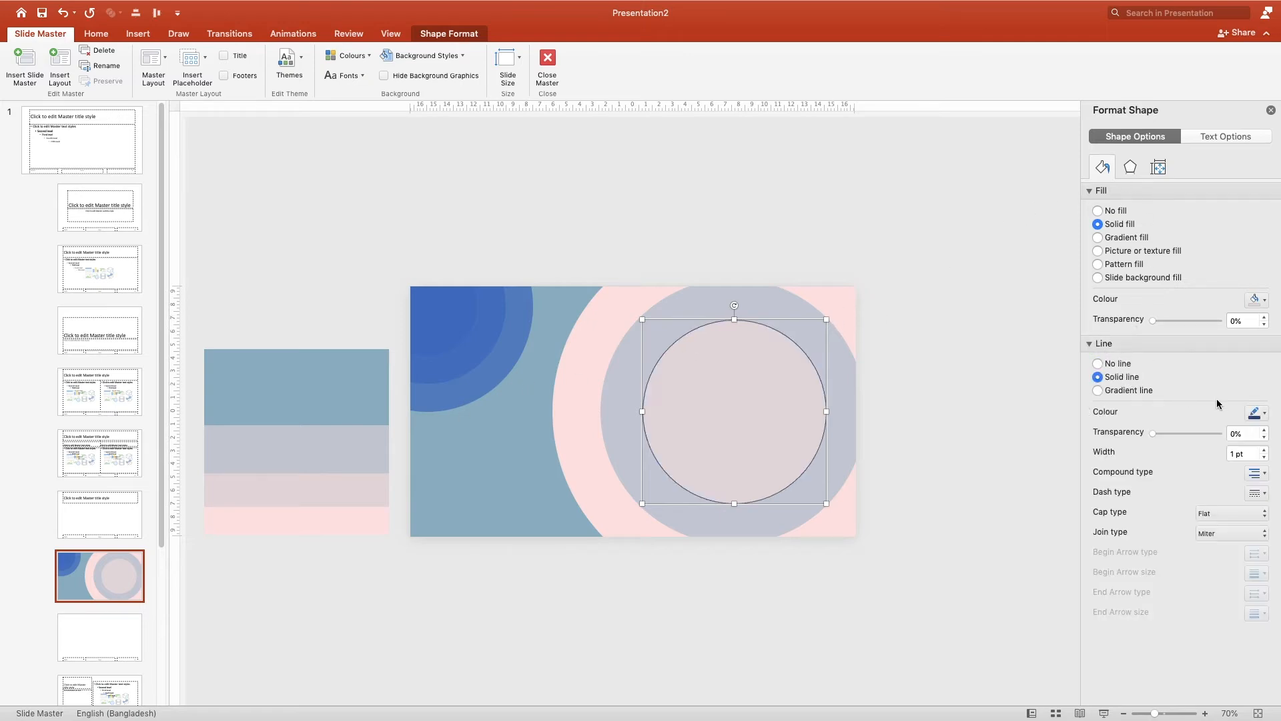
click(1266, 414)
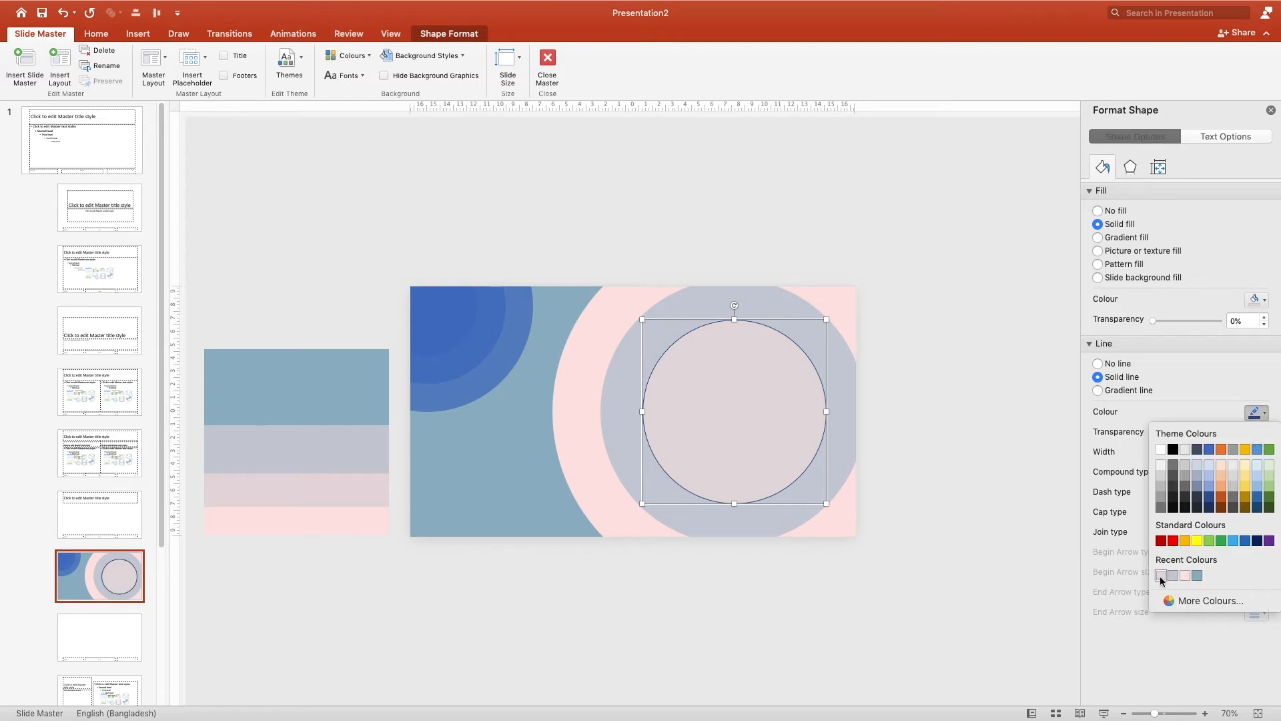
click(1162, 575)
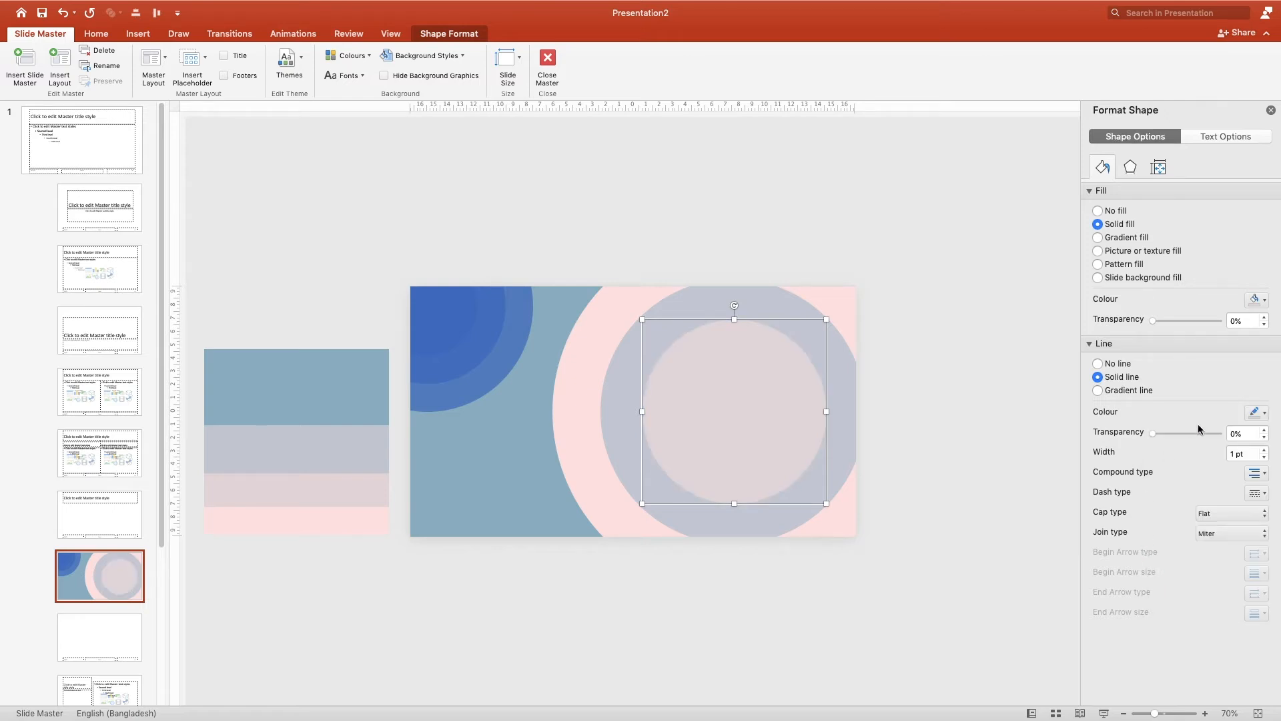
- Set the large inner circle's outline width to 12 pt and remove its fill so only a ring remains
drag(1236, 454, 1204, 449)
text(10)
key(Return)
click(1098, 211)
click(1238, 409)
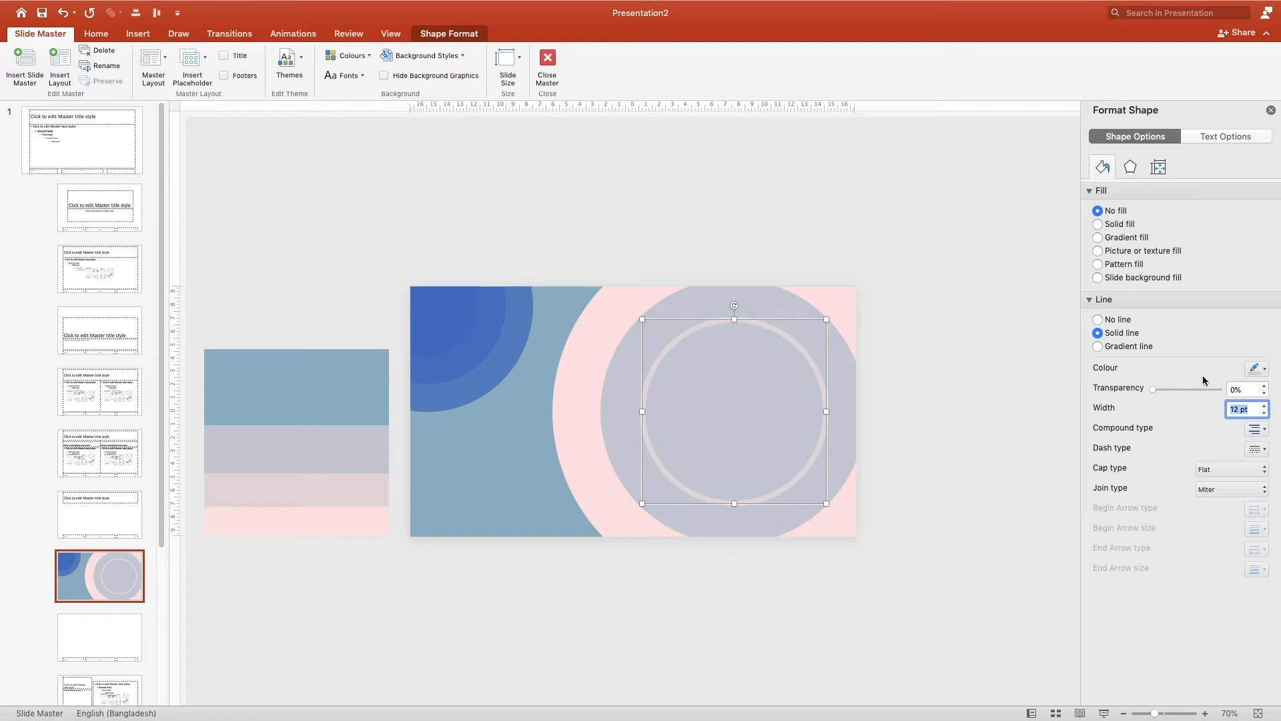
- Apply the centred outer shadow preset to the large dusty pink ring
click(810, 400)
click(826, 395)
click(1131, 168)
click(1110, 191)
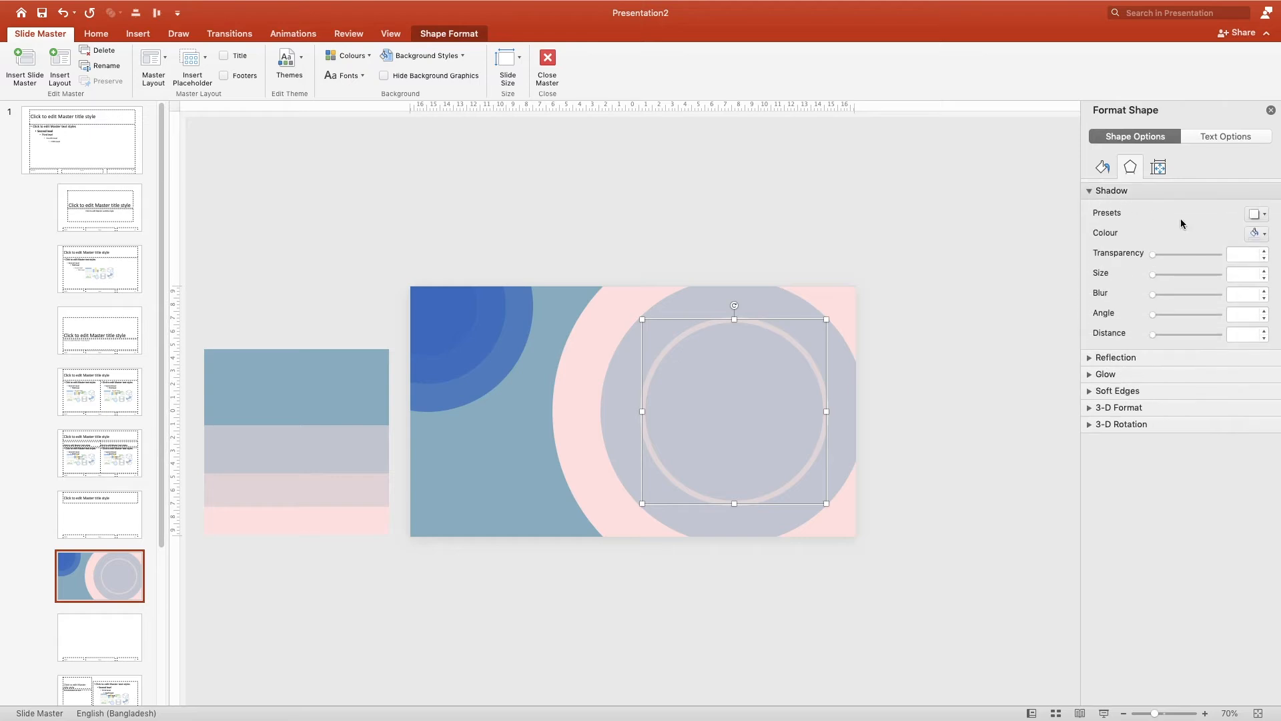
click(1258, 214)
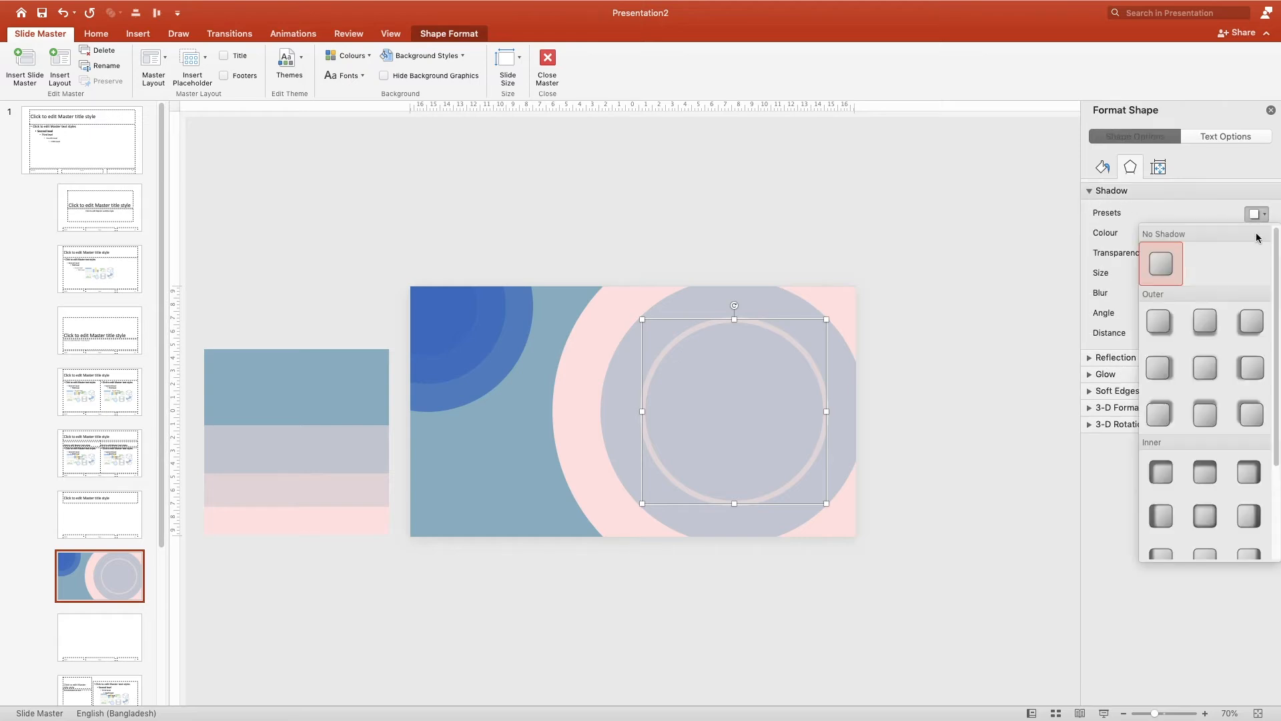
click(1207, 367)
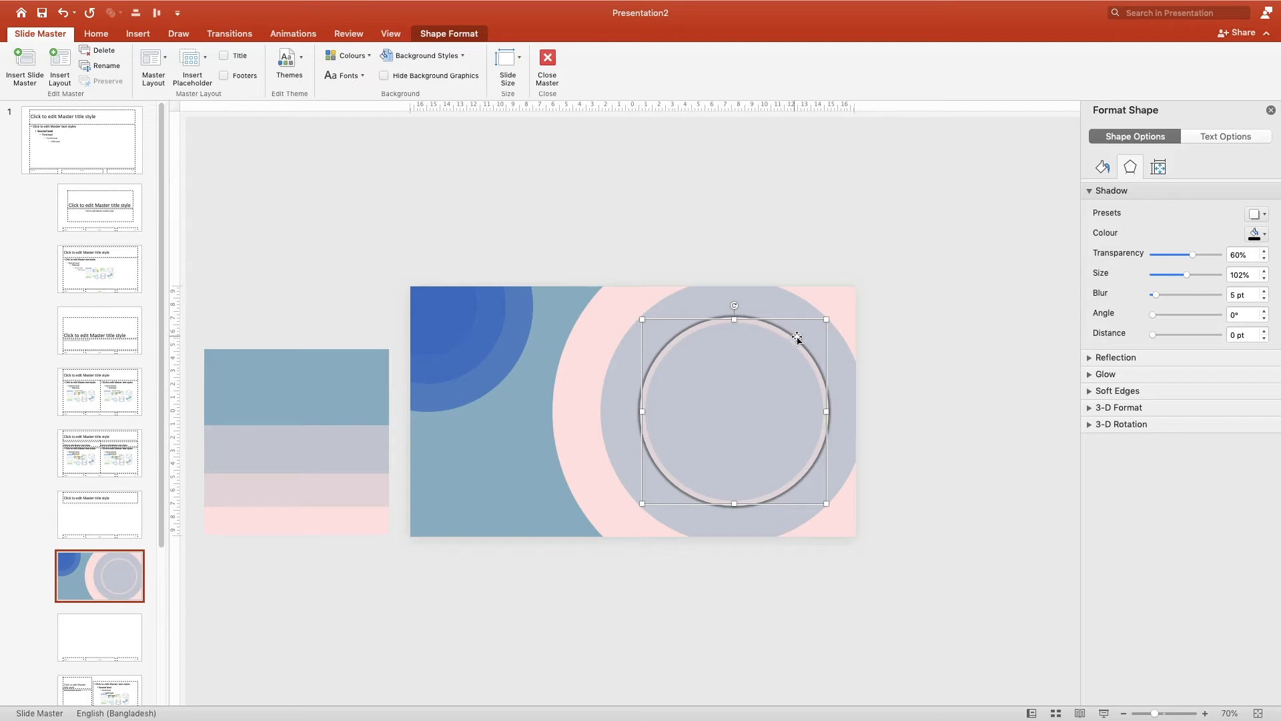
- Set the ring's shadow blur to 60 pt
drag(1156, 296, 1188, 296)
double_click(1240, 295)
text(60)
key(Return)
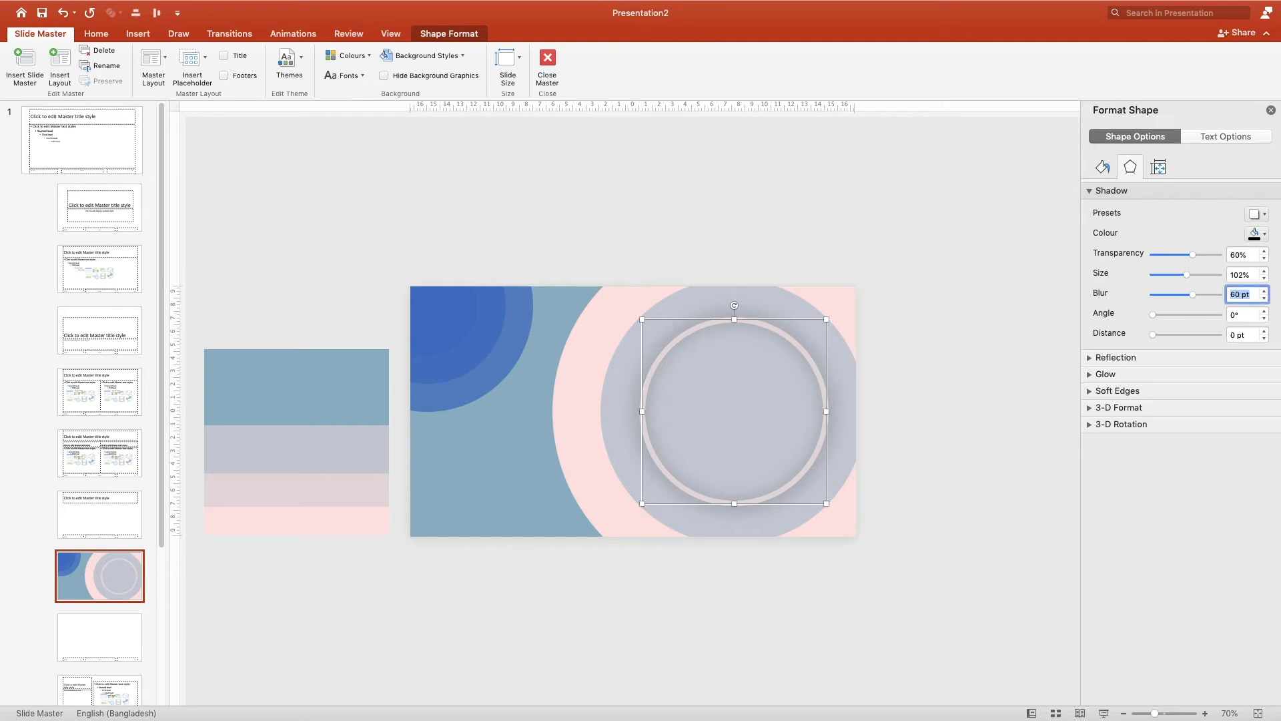
click(949, 363)
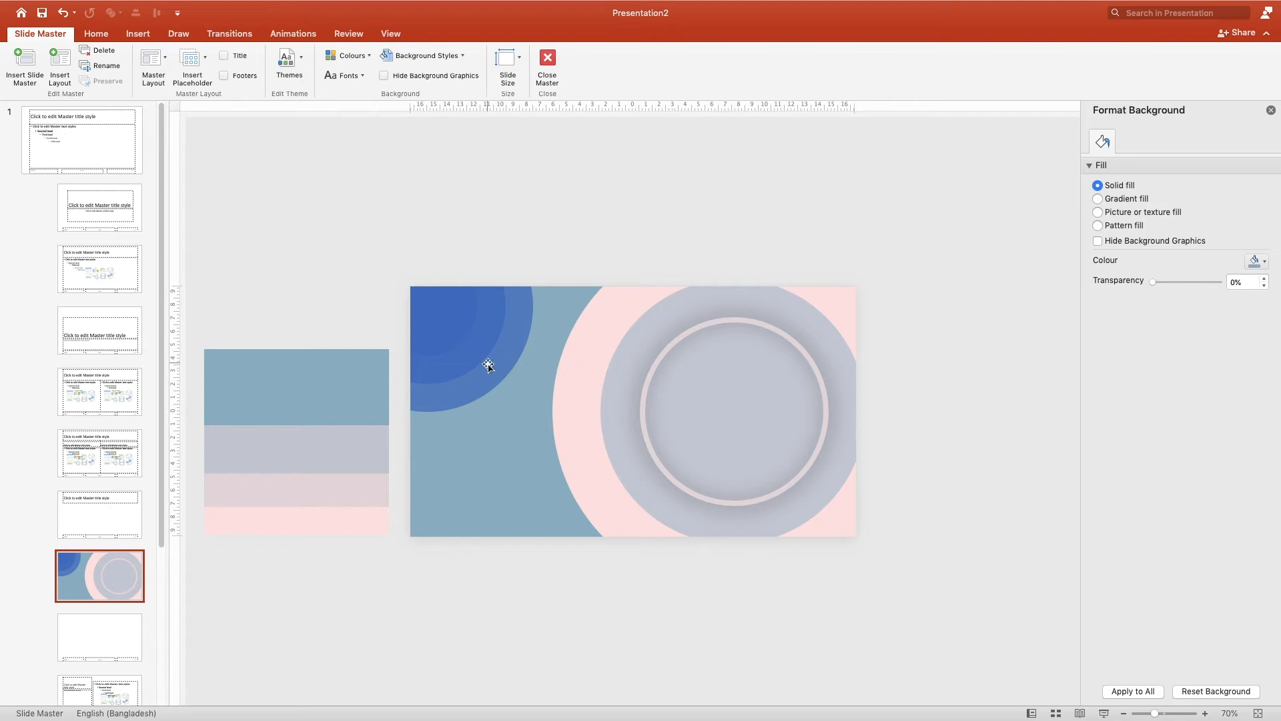
click(353, 404)
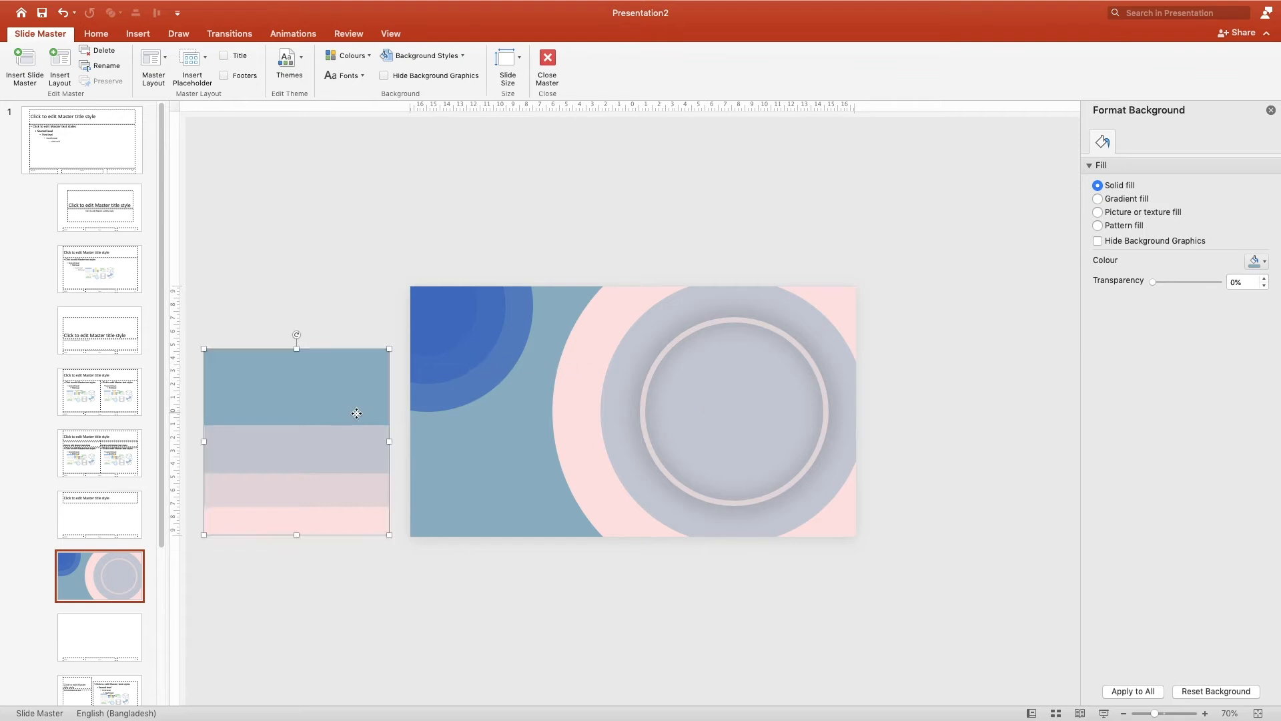
- Fill the largest quarter circle in the slide's upper-left corner with the recently used greyish lavender
click(500, 375)
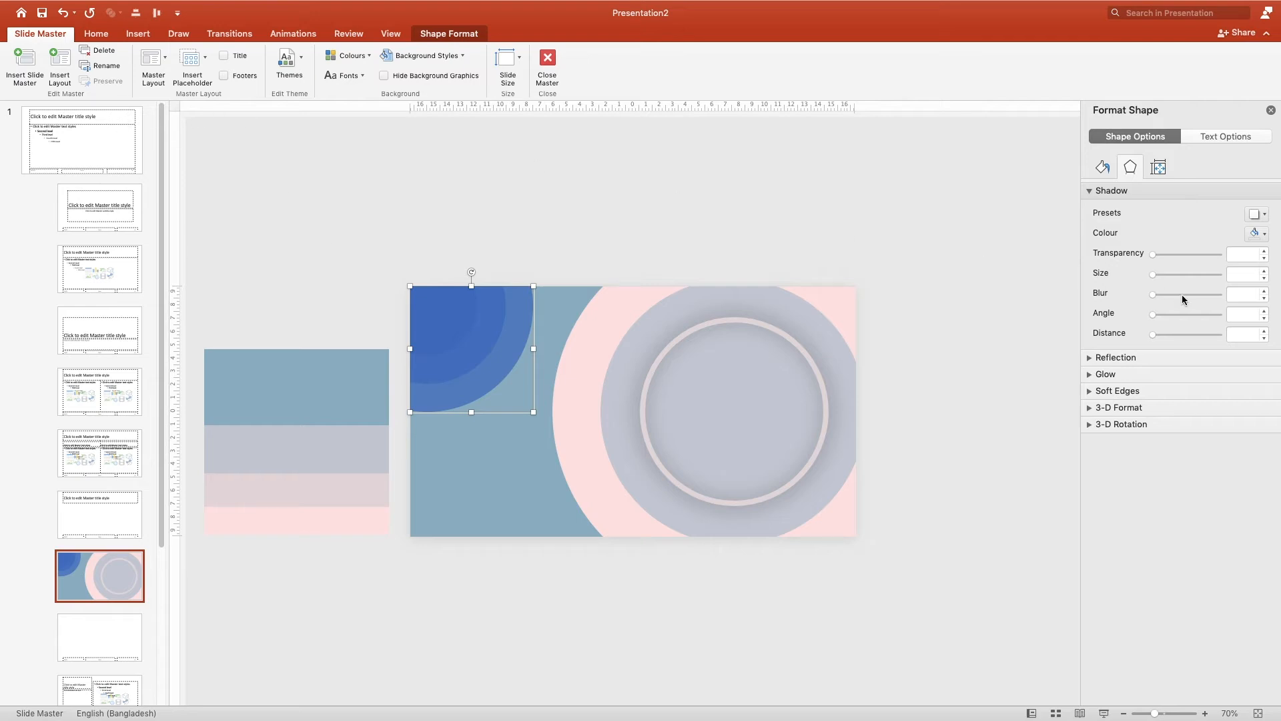
click(1104, 167)
click(1264, 297)
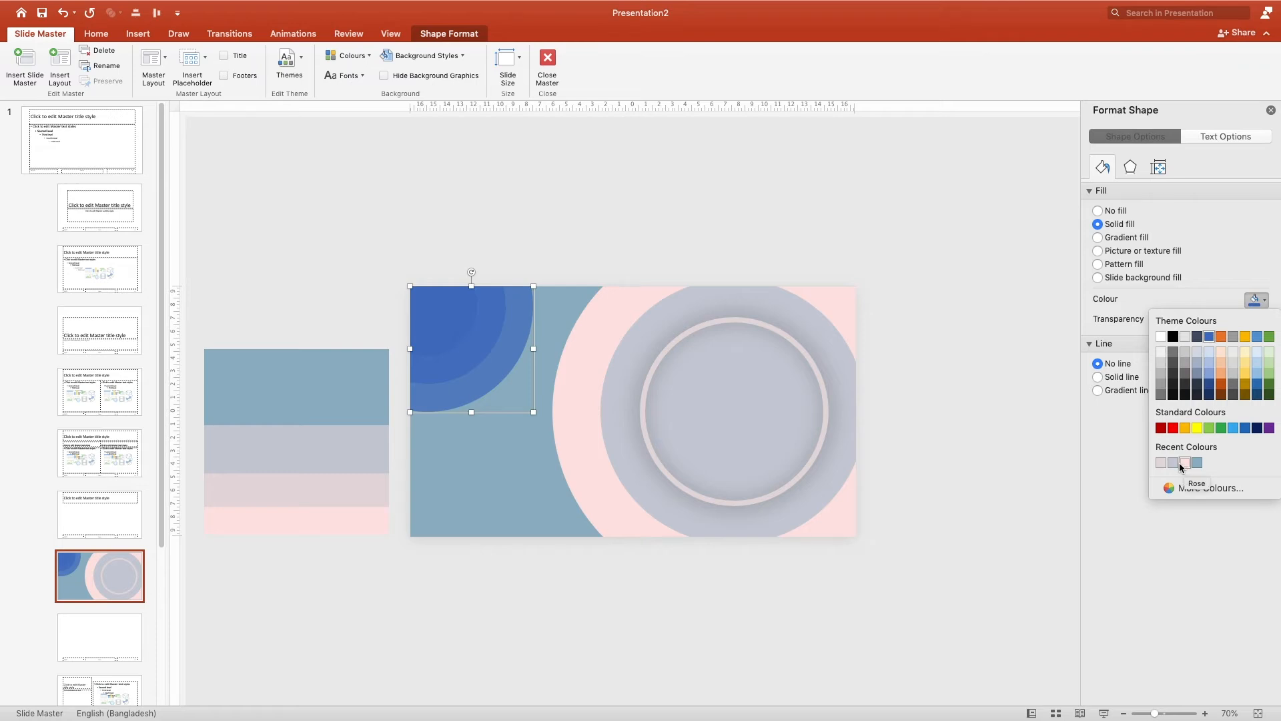
click(1174, 463)
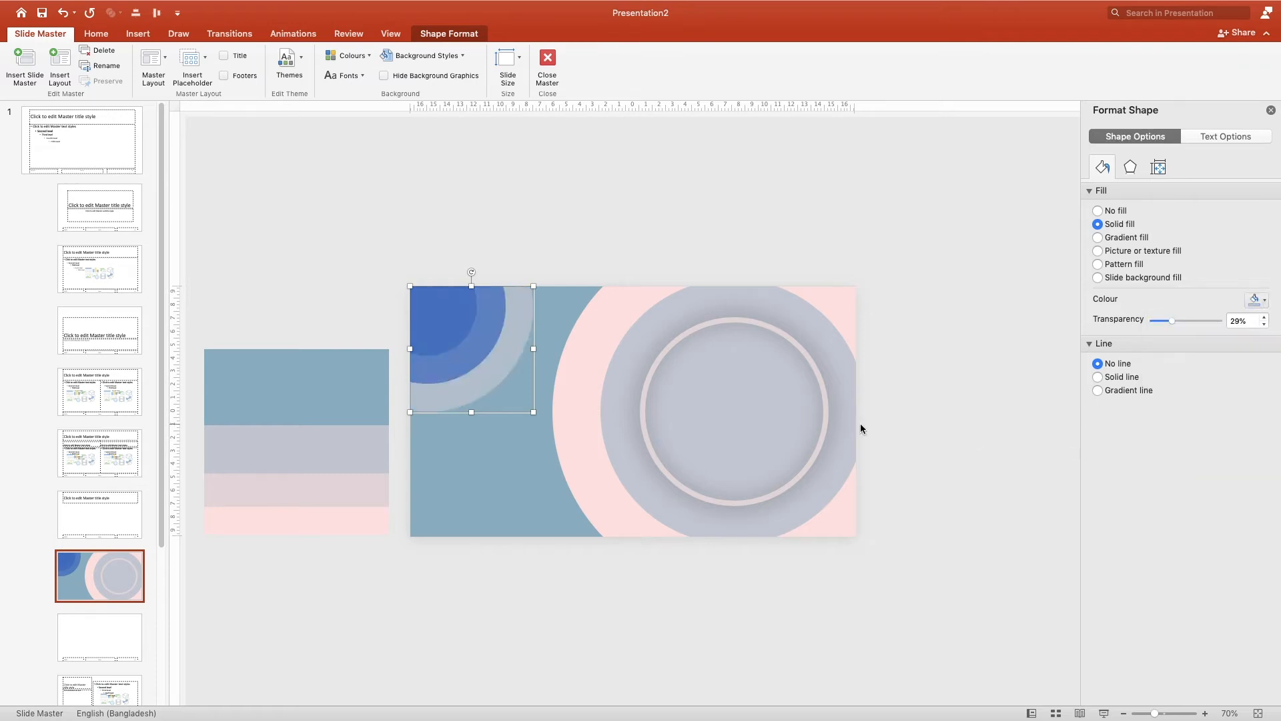
- Fill the middle corner quarter circle with the recently used dusty blue
click(479, 329)
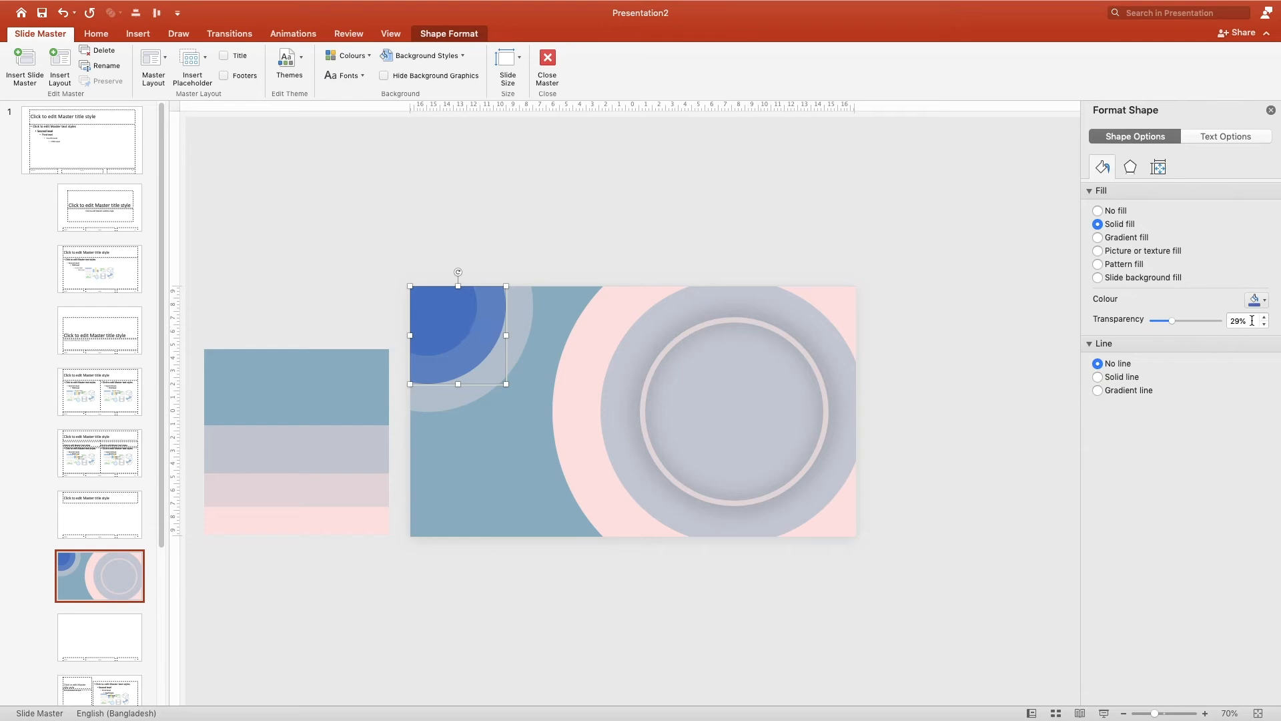
click(1261, 300)
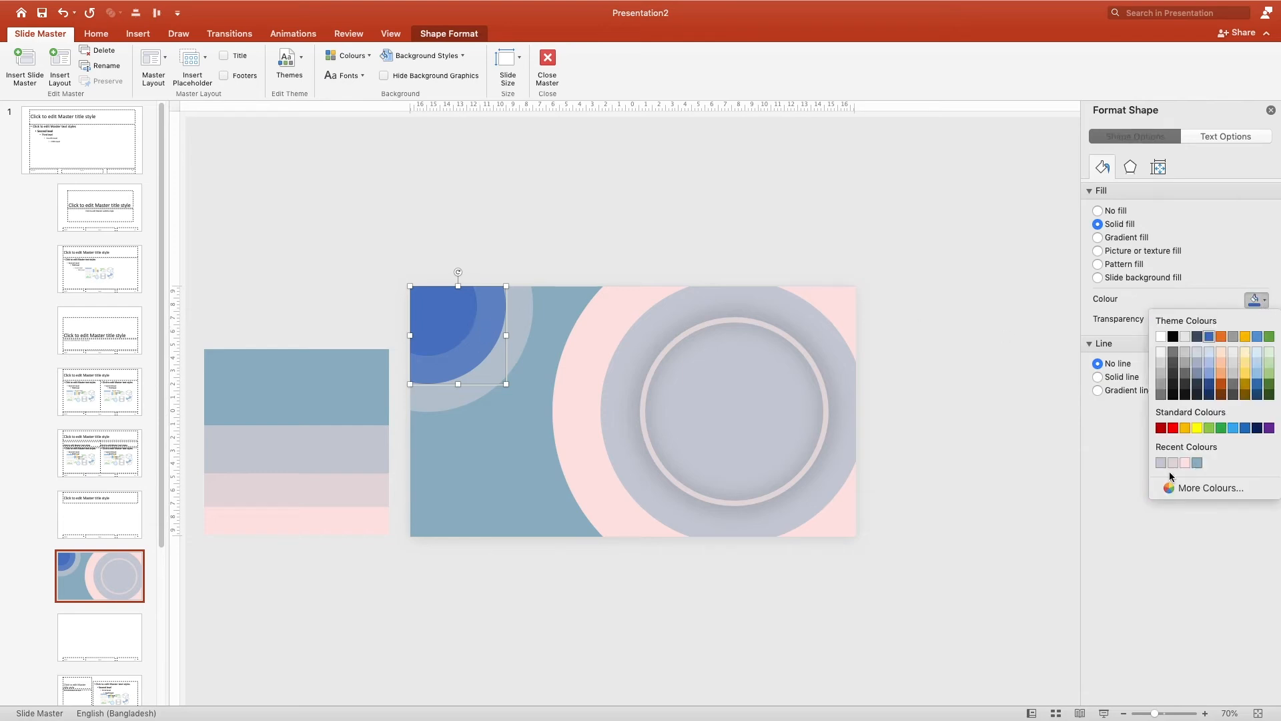
click(1197, 462)
- Fill the smallest corner quarter circle with the recently used dusty pink
click(433, 320)
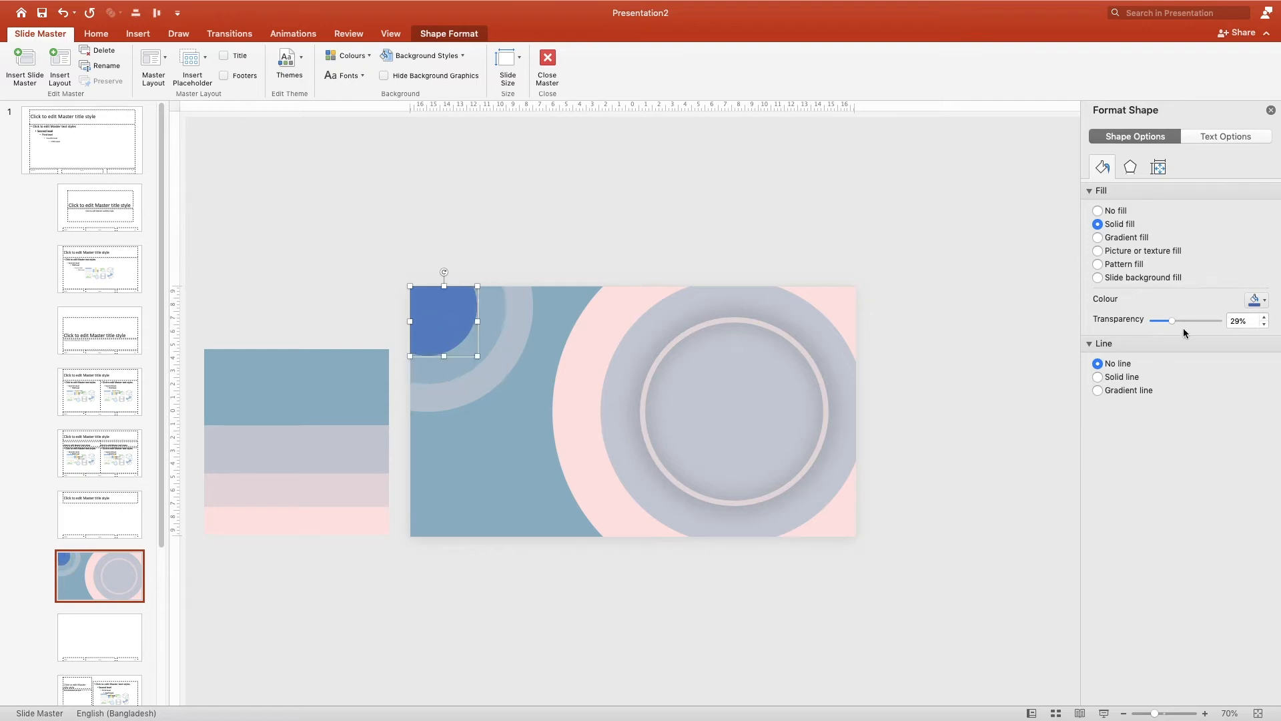
click(1260, 300)
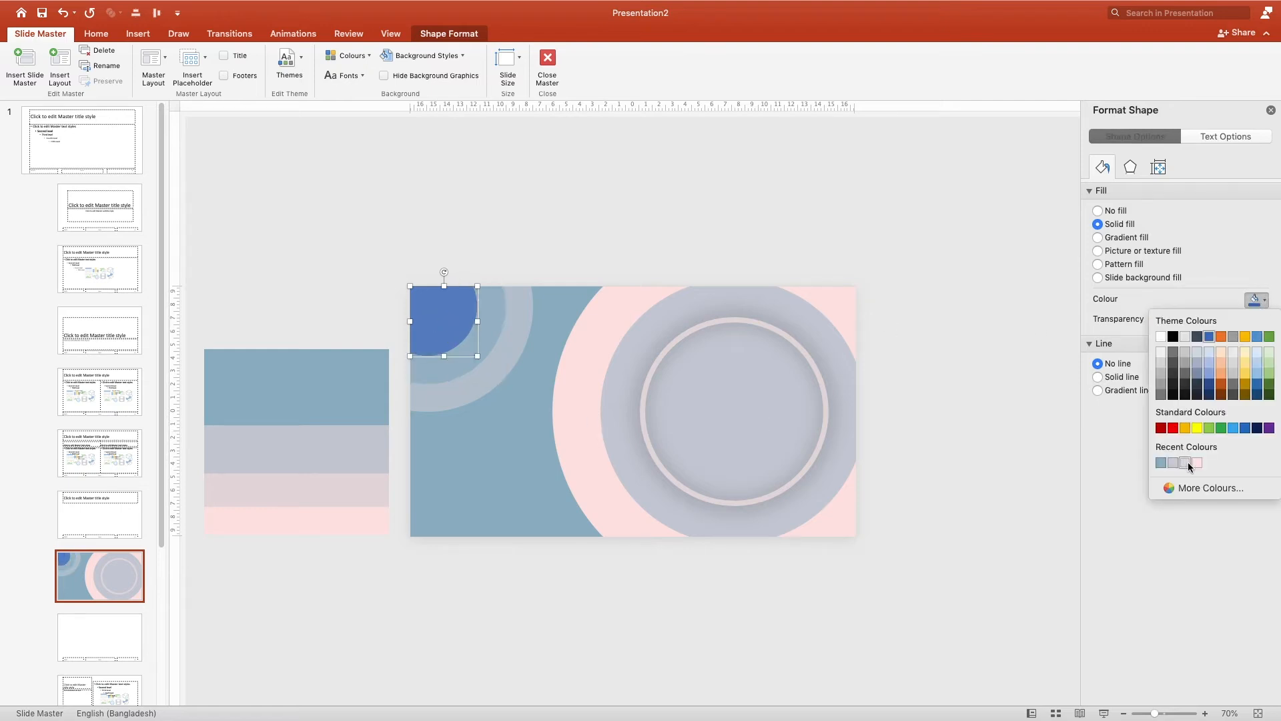
click(1186, 462)
- Delete the colour palette image beside the slide
click(570, 243)
click(327, 381)
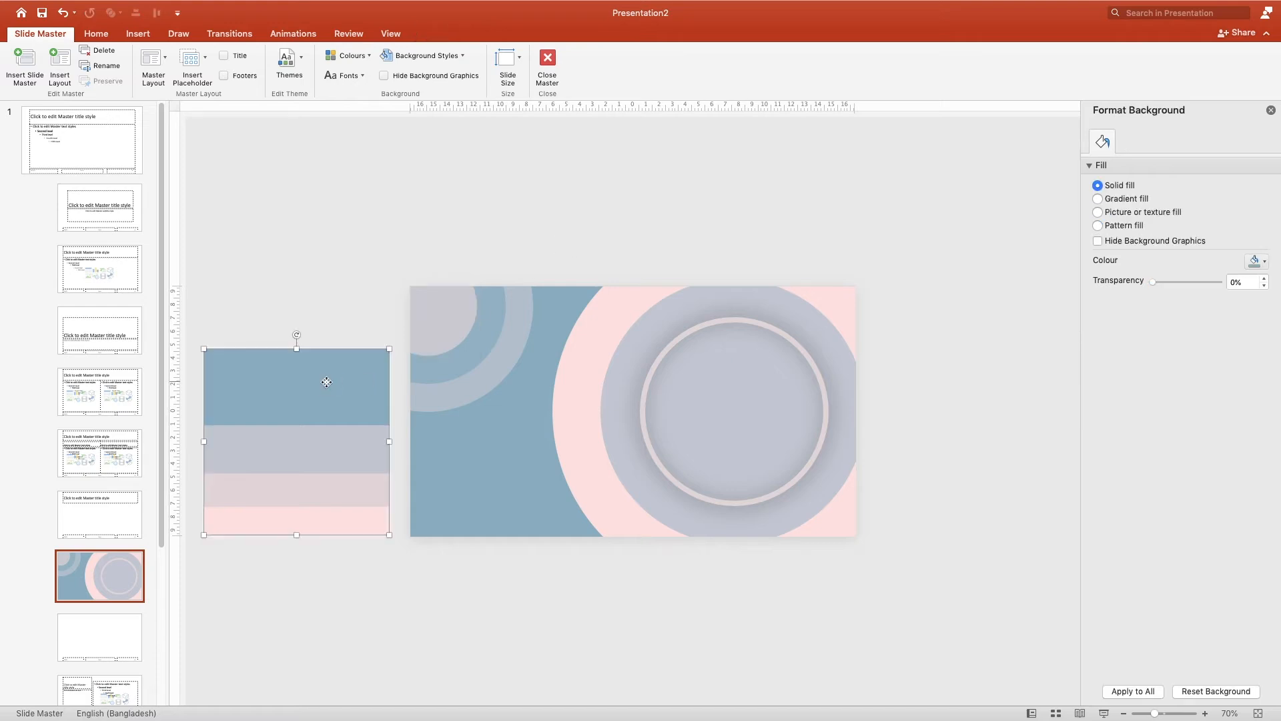
key(Delete)
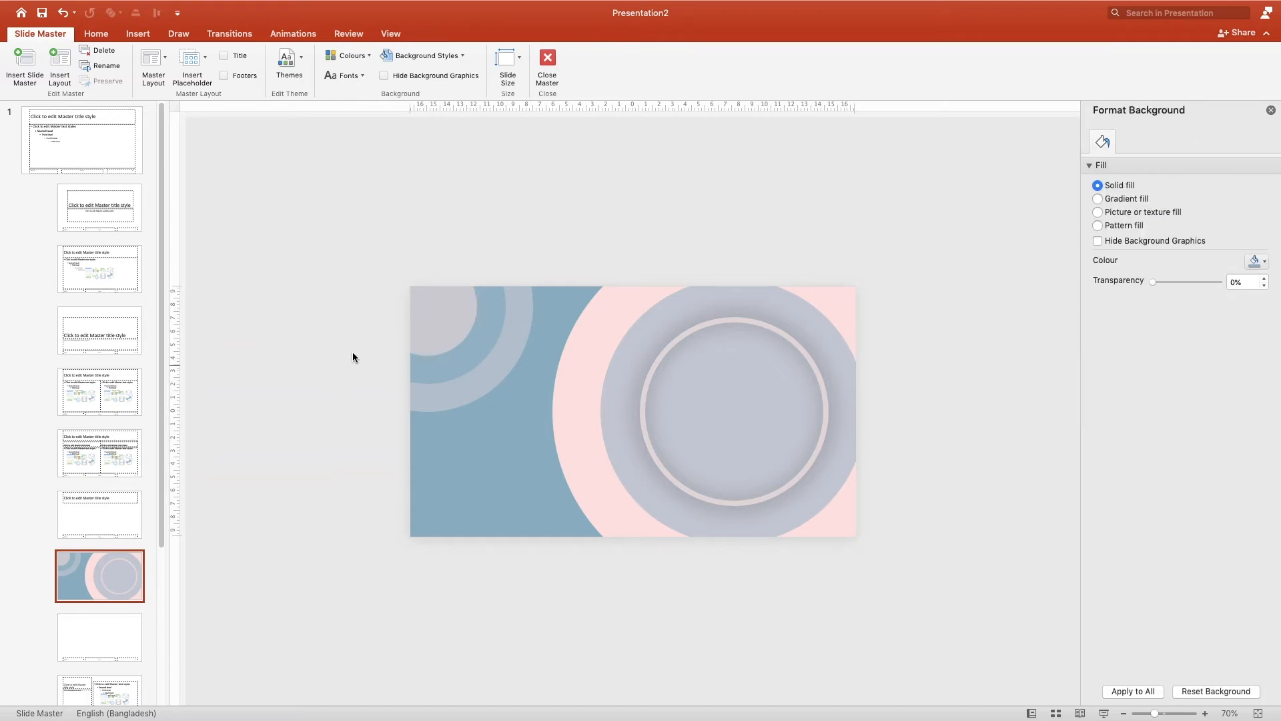
- Insert a picture placeholder about 22.76 cm high and 23.17 cm wide that completely covers the shadowed ring
click(205, 55)
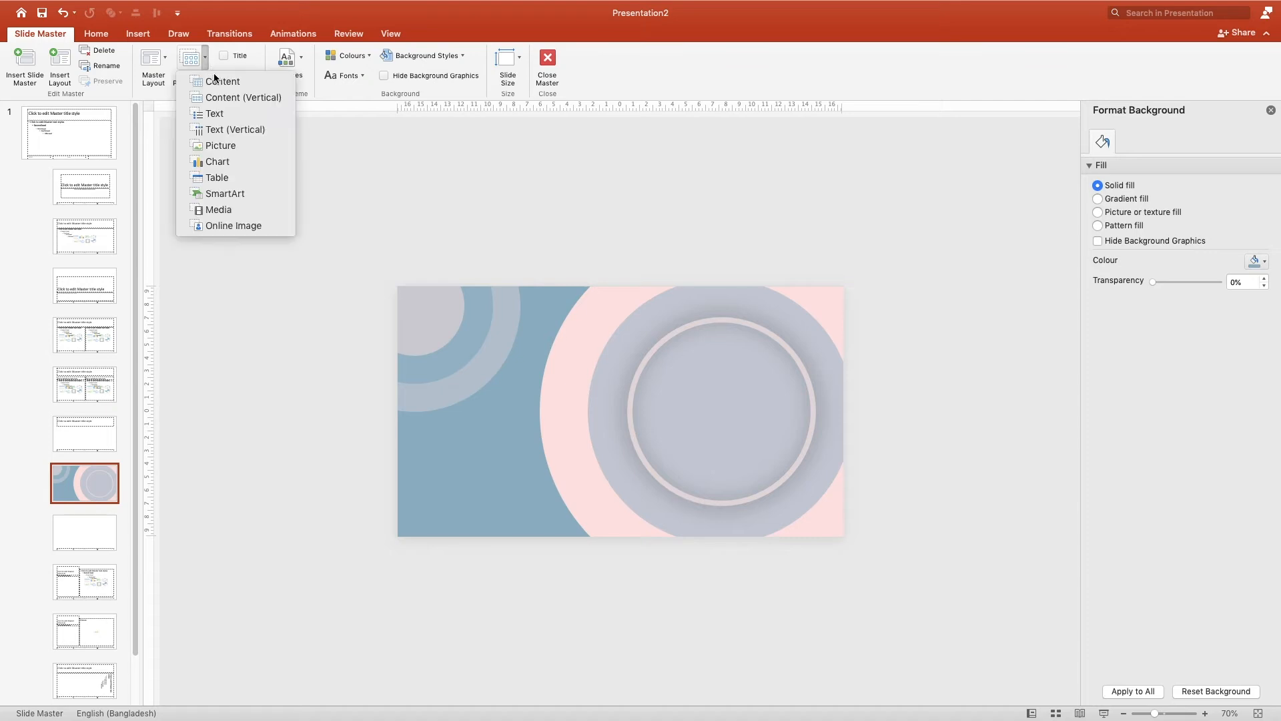
click(227, 143)
drag(560, 258, 866, 557)
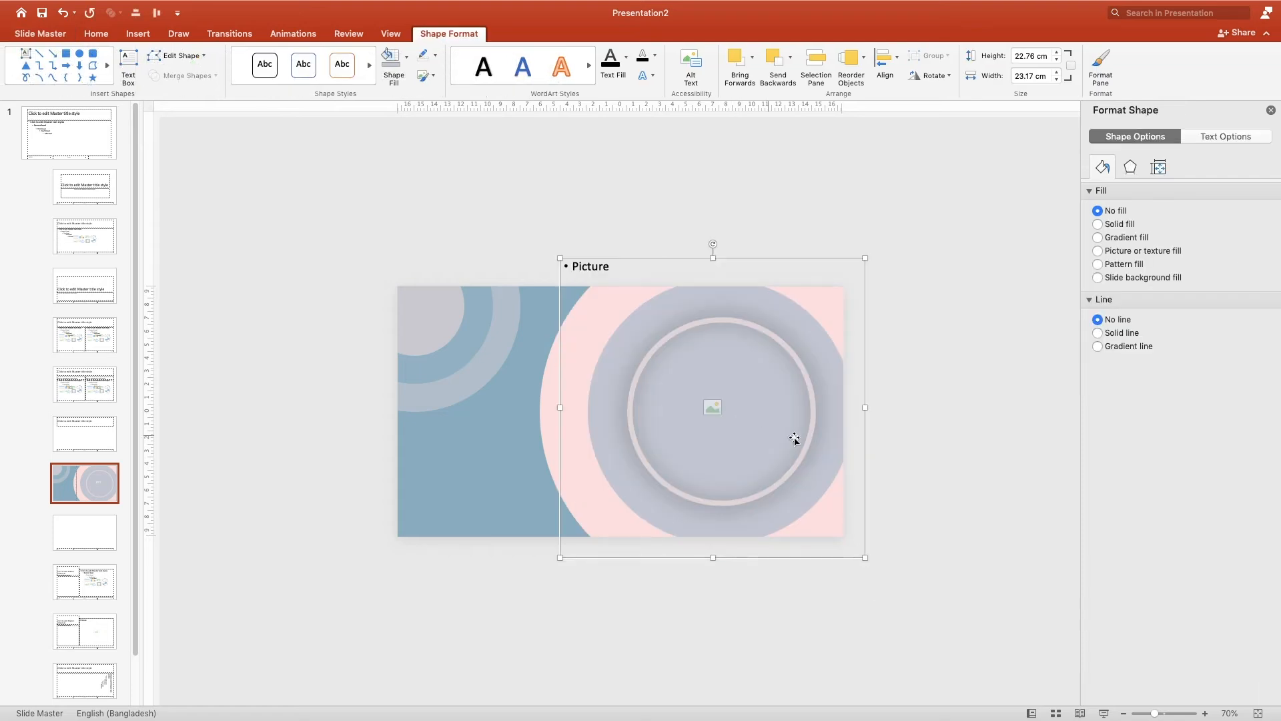
- Intersect the picture placeholder with the ring so the placeholder takes its circular shape
click(867, 356)
click(866, 356)
click(796, 364)
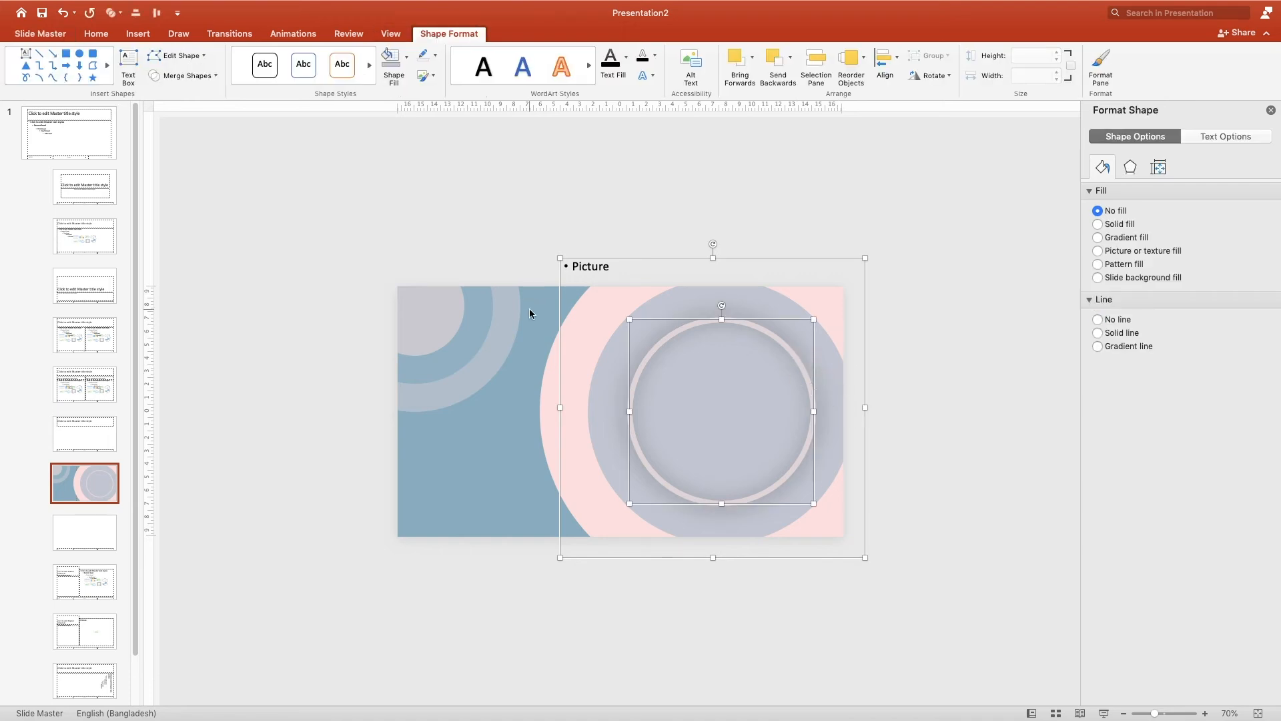
click(207, 77)
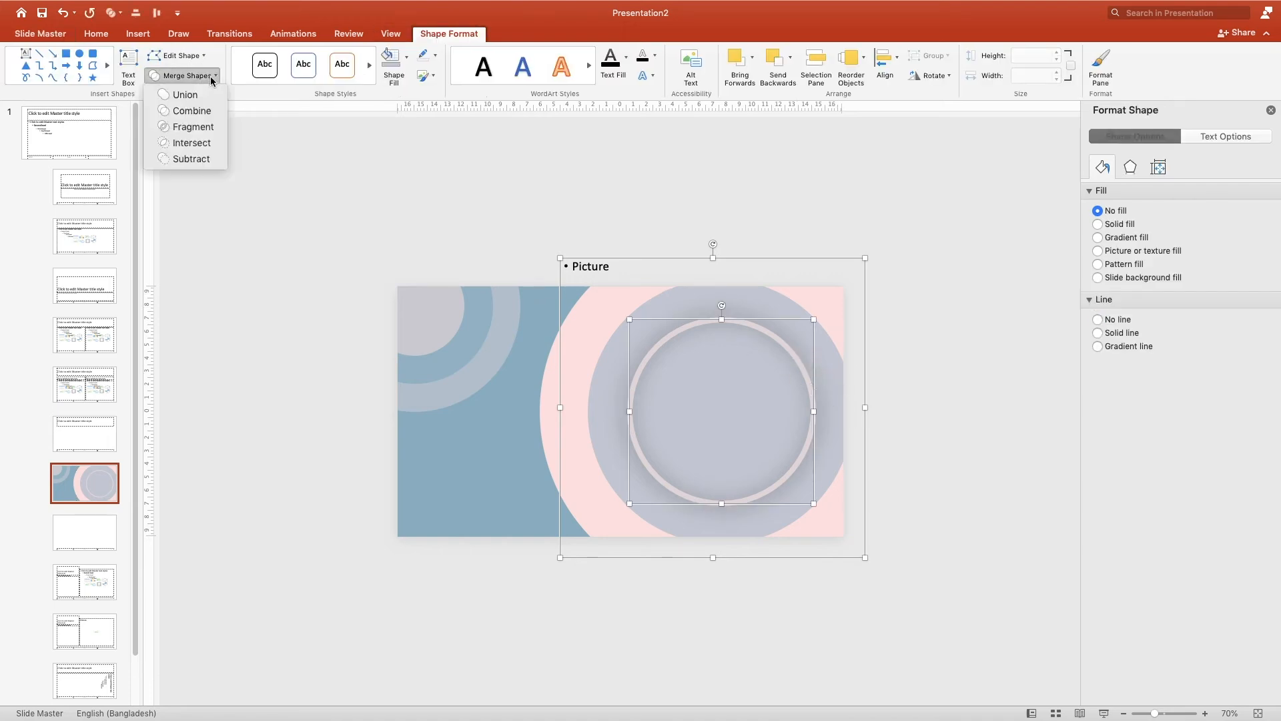
click(207, 145)
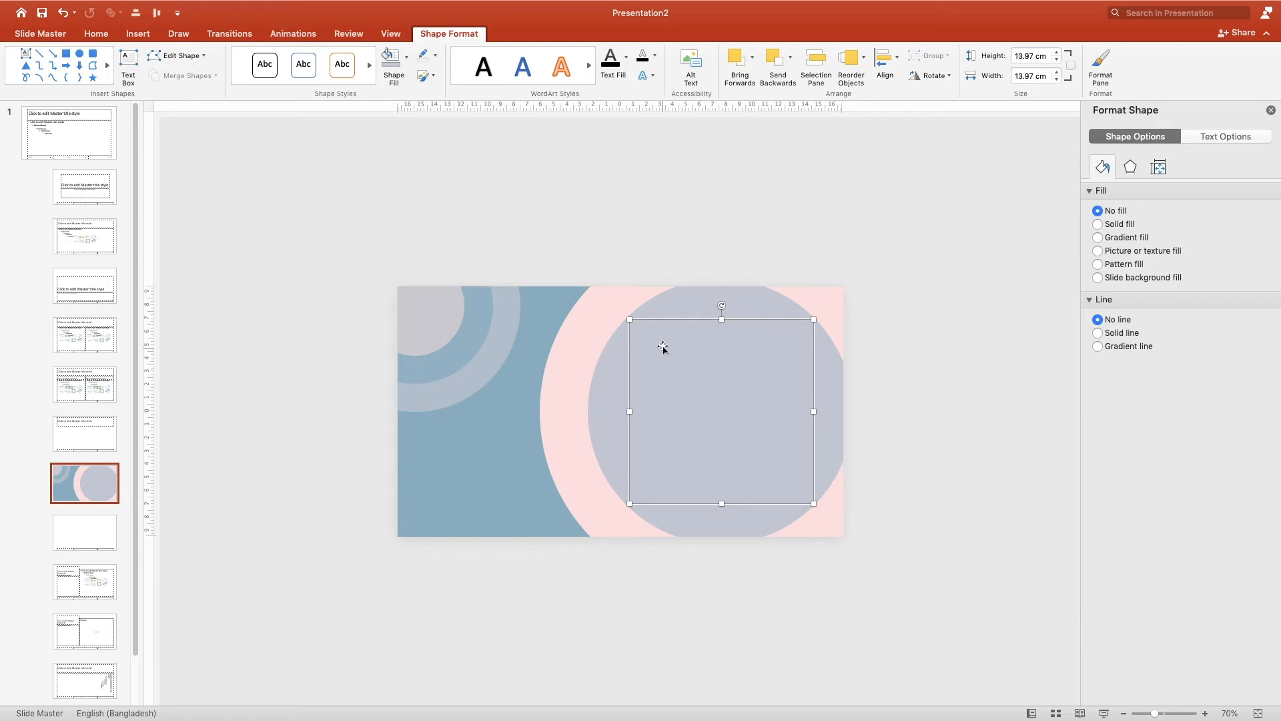
- Bring the circular picture placeholder to the front of the other shapes
right_click(661, 322)
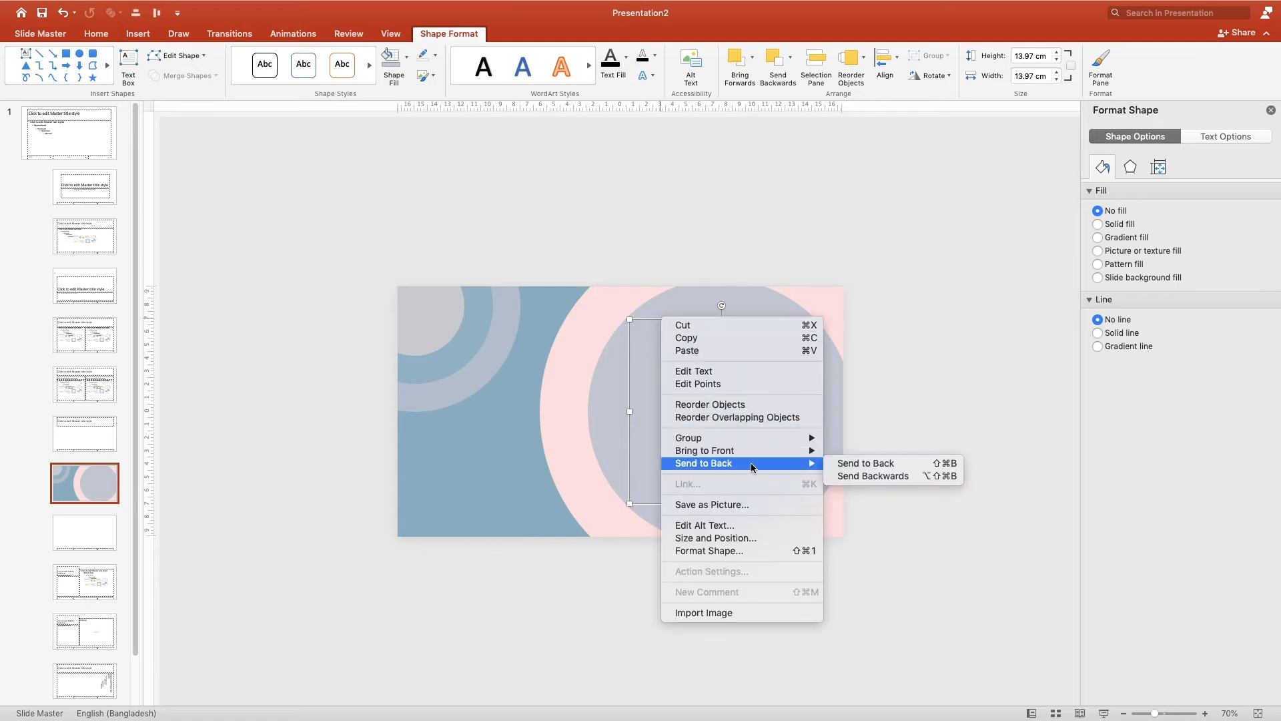
mouse_move(787, 451)
click(867, 450)
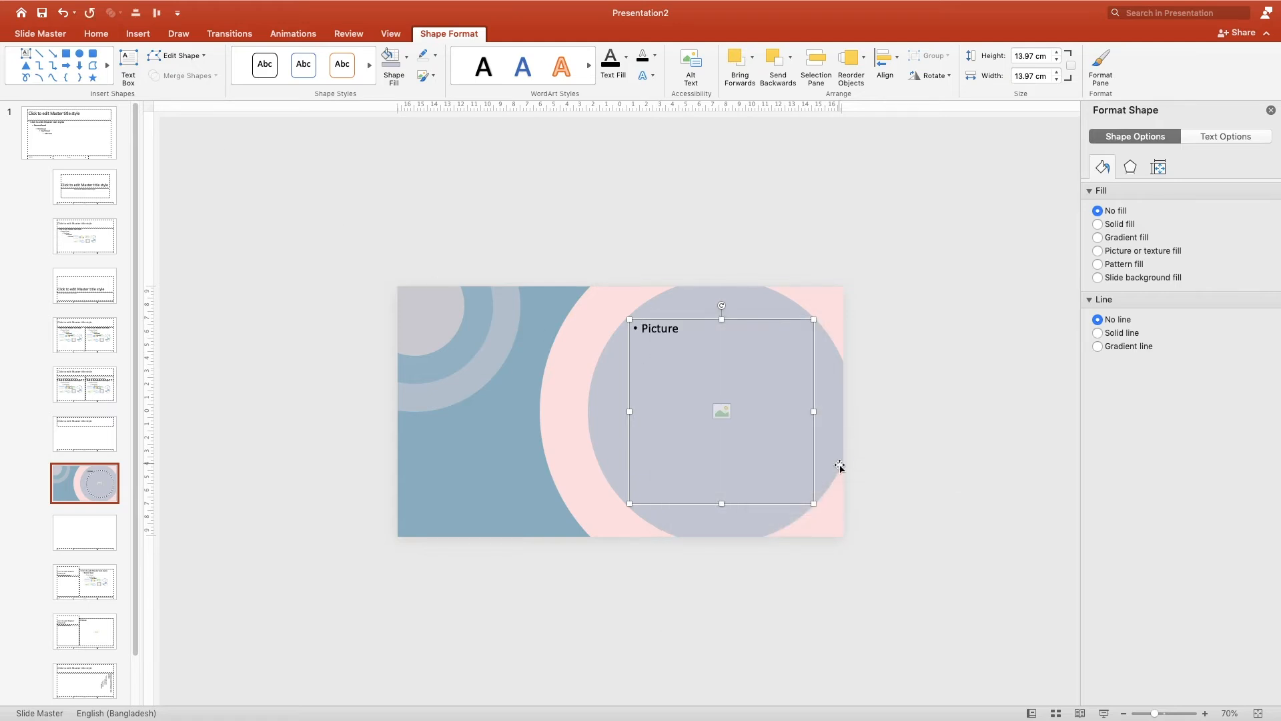
- Remove the bullet from the placeholder's prompt text and centre the text horizontally and vertically
click(107, 37)
click(444, 55)
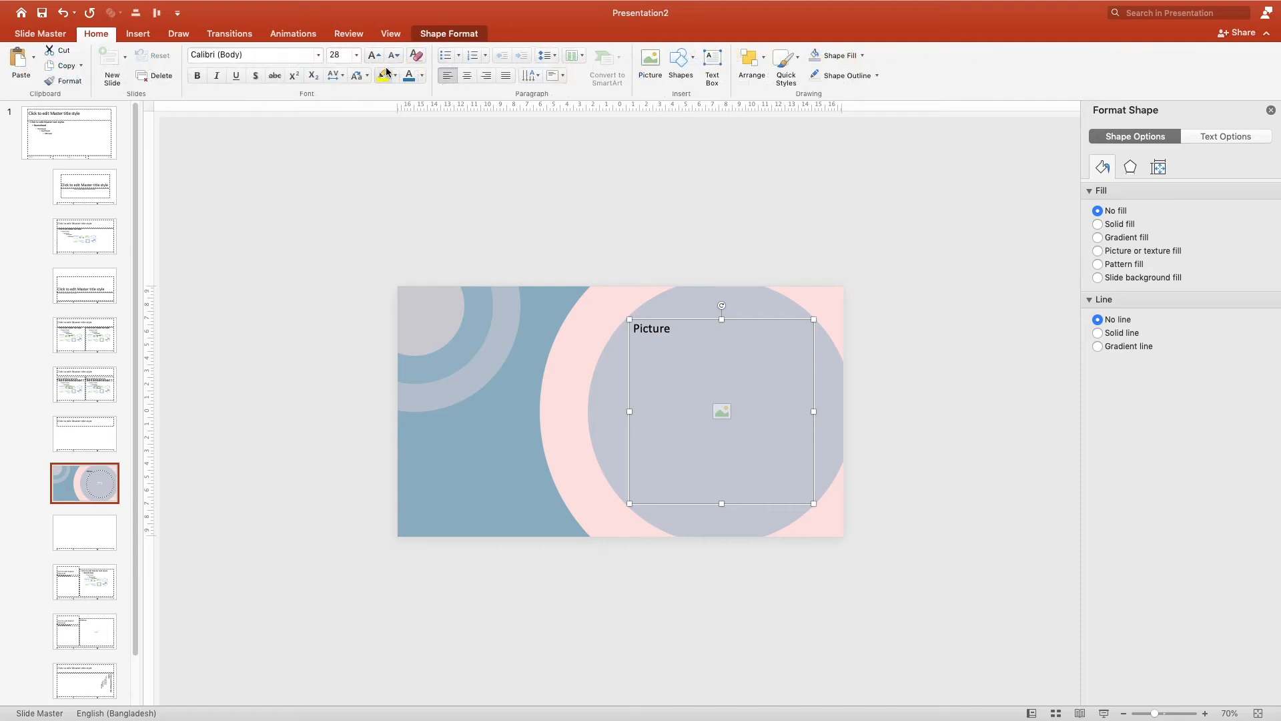
click(468, 75)
click(557, 76)
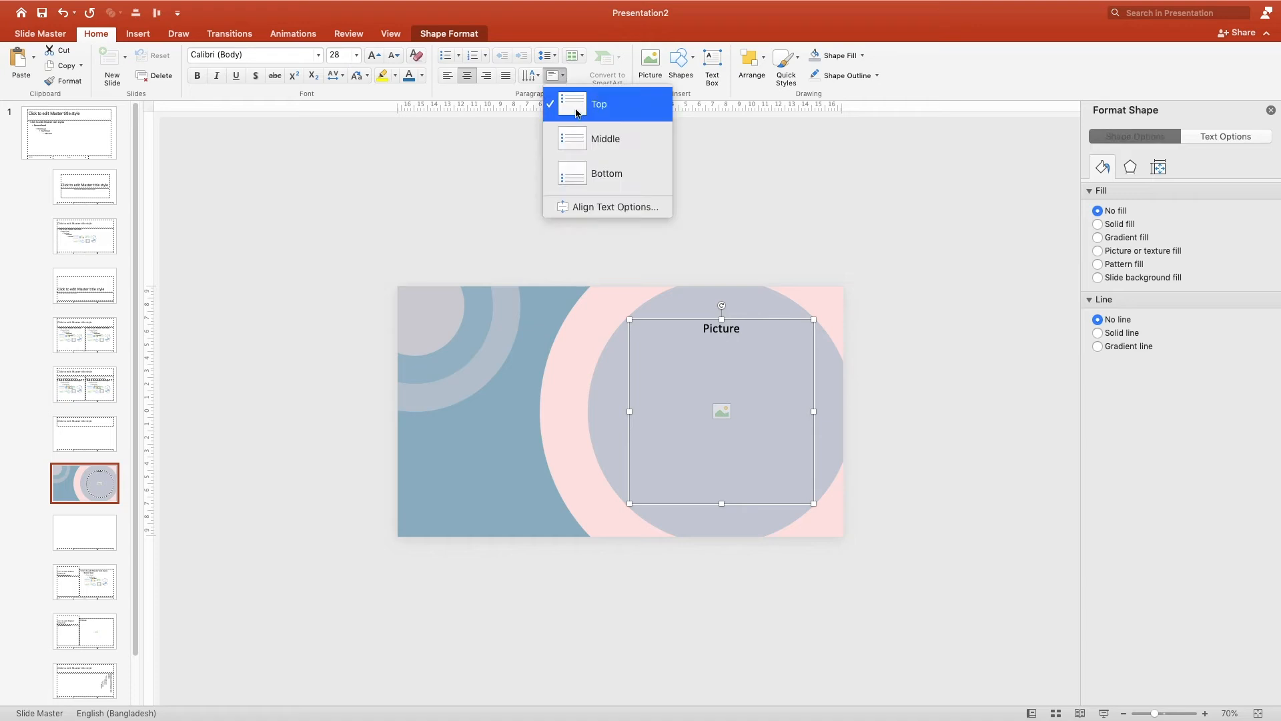
click(579, 139)
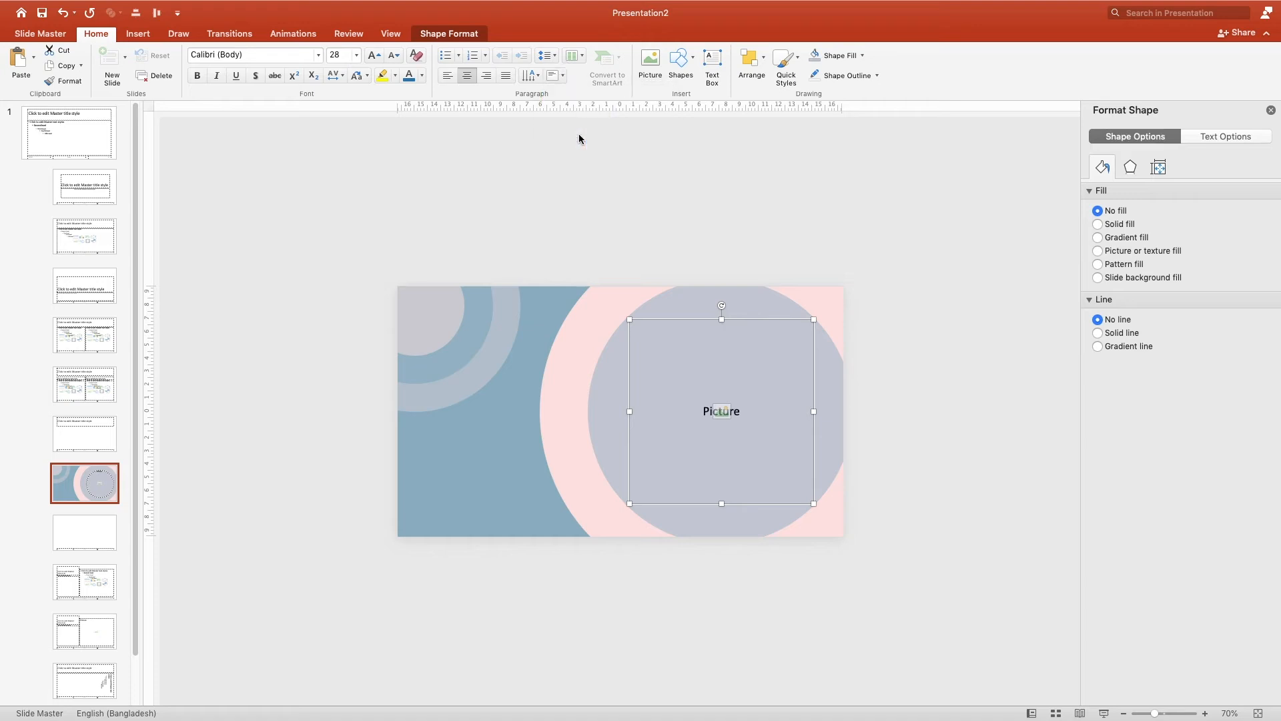
- Give the circular picture placeholder a solid outline 12 pt wide
click(916, 313)
click(744, 320)
click(1118, 333)
triple_click(1246, 409)
text(12)
key(Return)
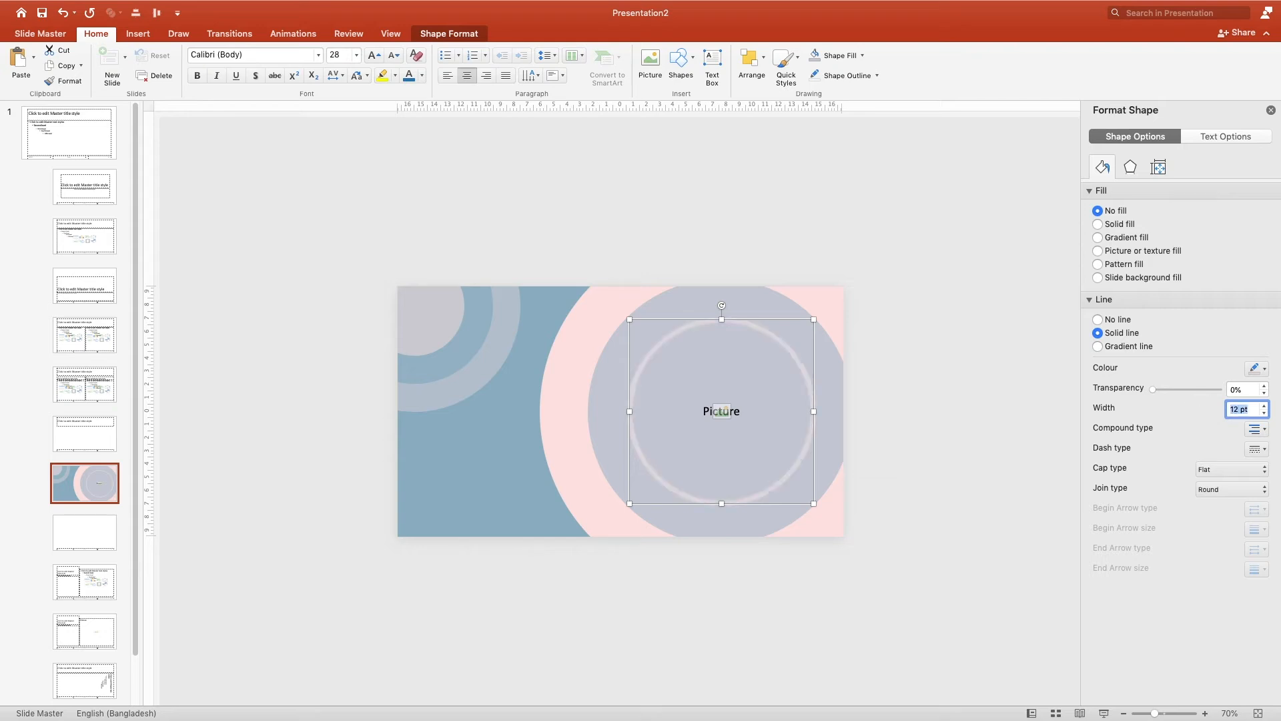
- Apply the centred outer shadow preset to the circular placeholder and set the shadow blur to 60 pt
click(1133, 166)
click(1257, 213)
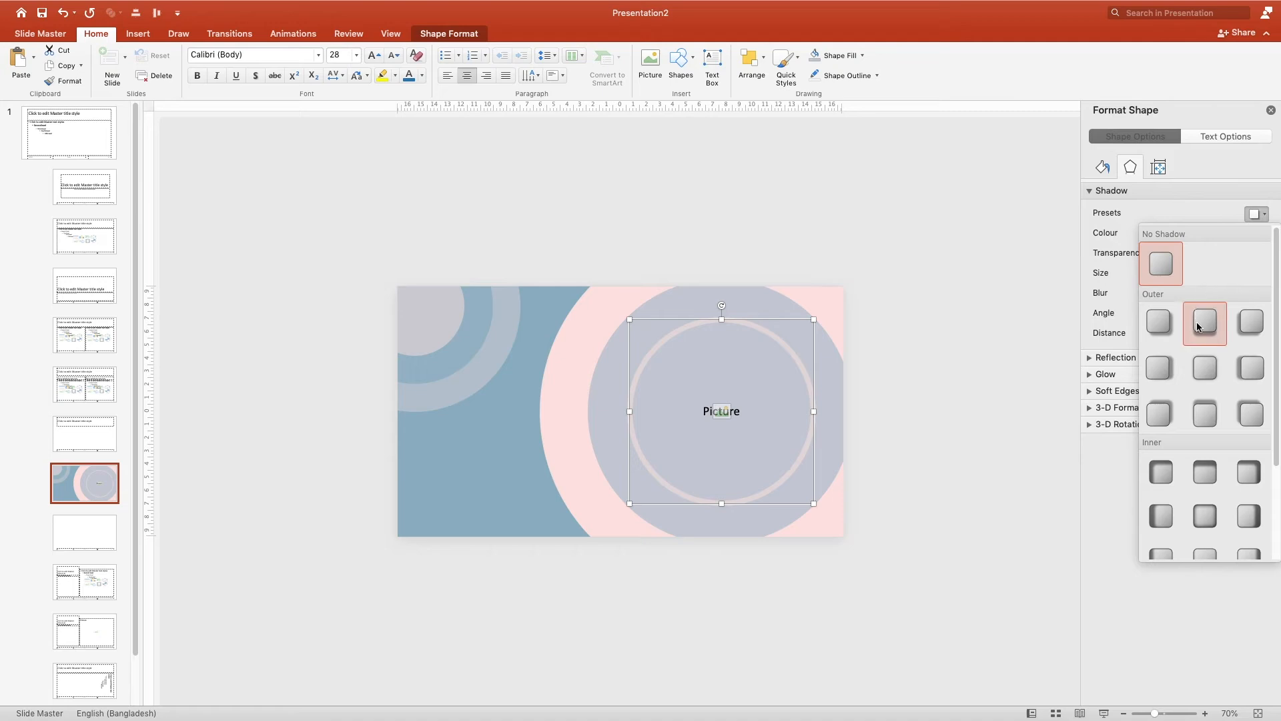
click(1210, 367)
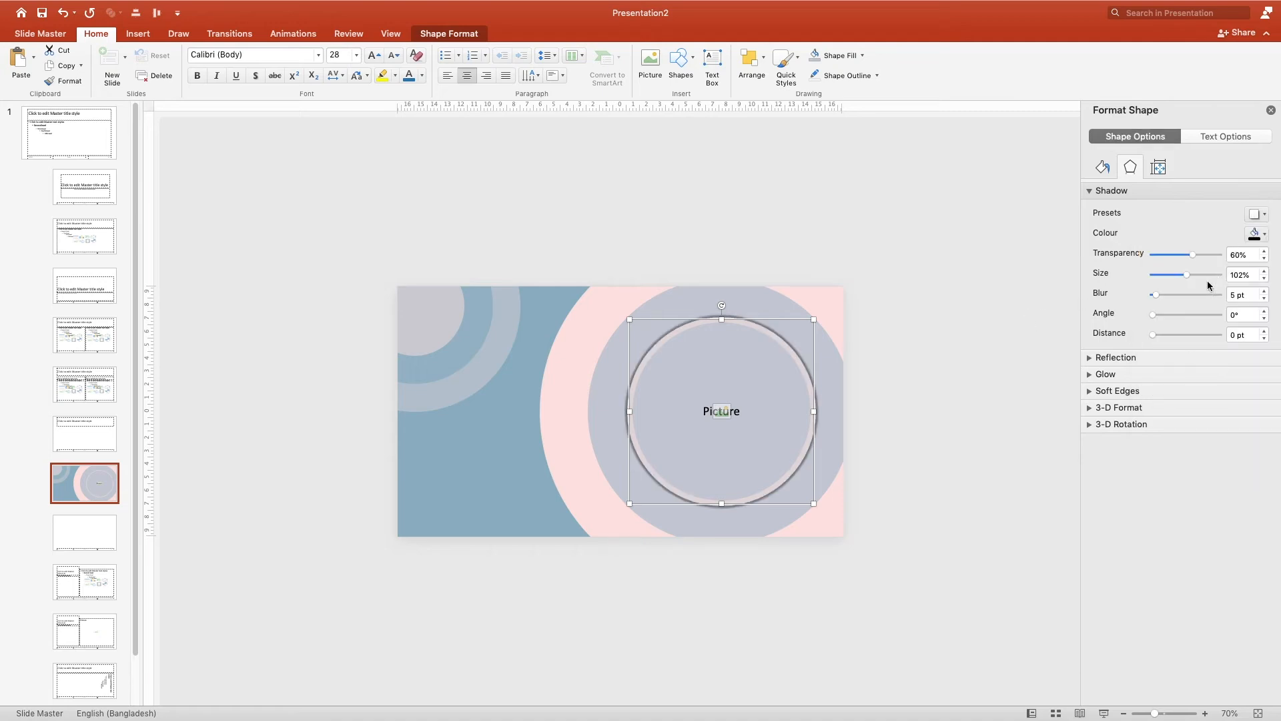
drag(1155, 294, 1189, 294)
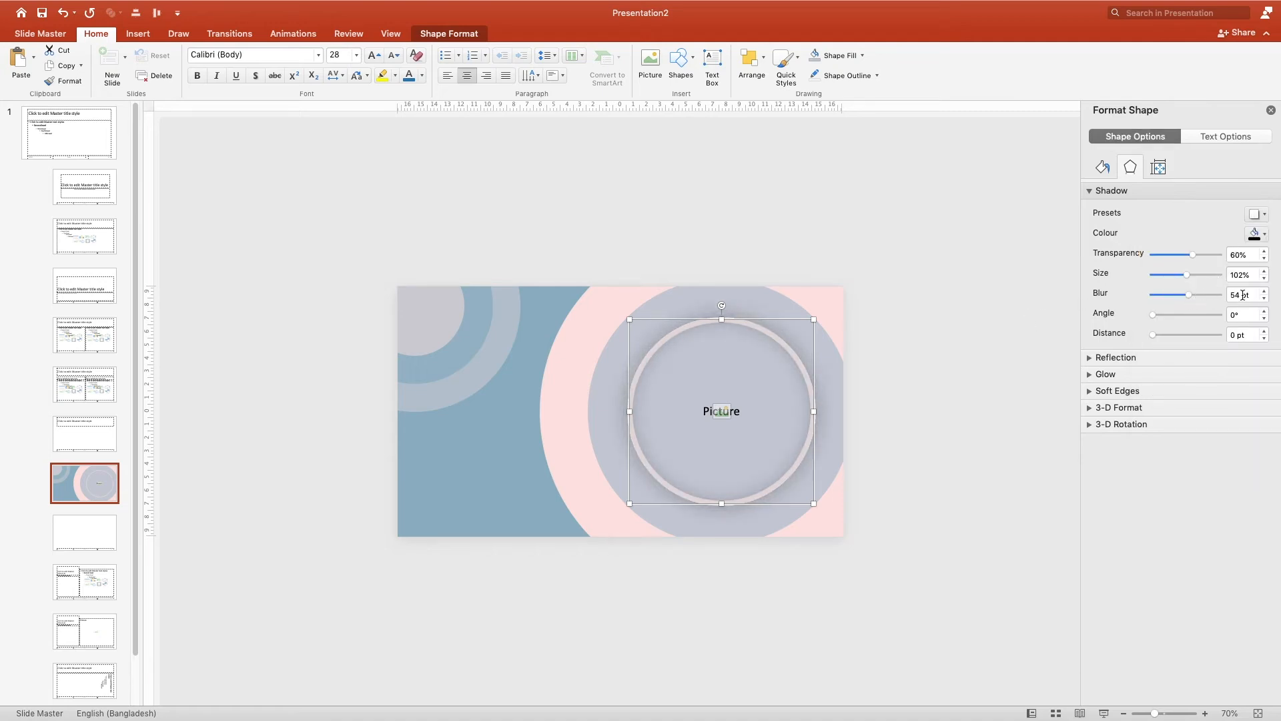
triple_click(1242, 295)
text(60)
key(Return)
click(936, 333)
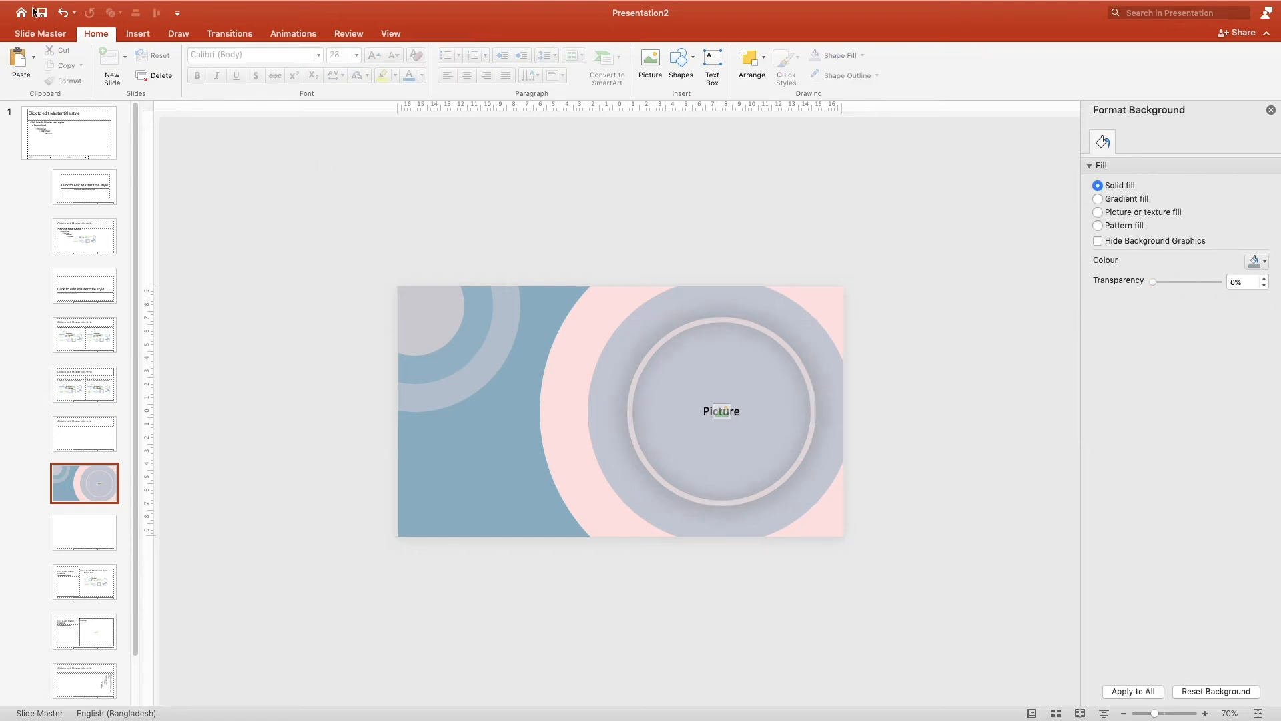
- Rename the custom layout as "Circle slide"
click(47, 33)
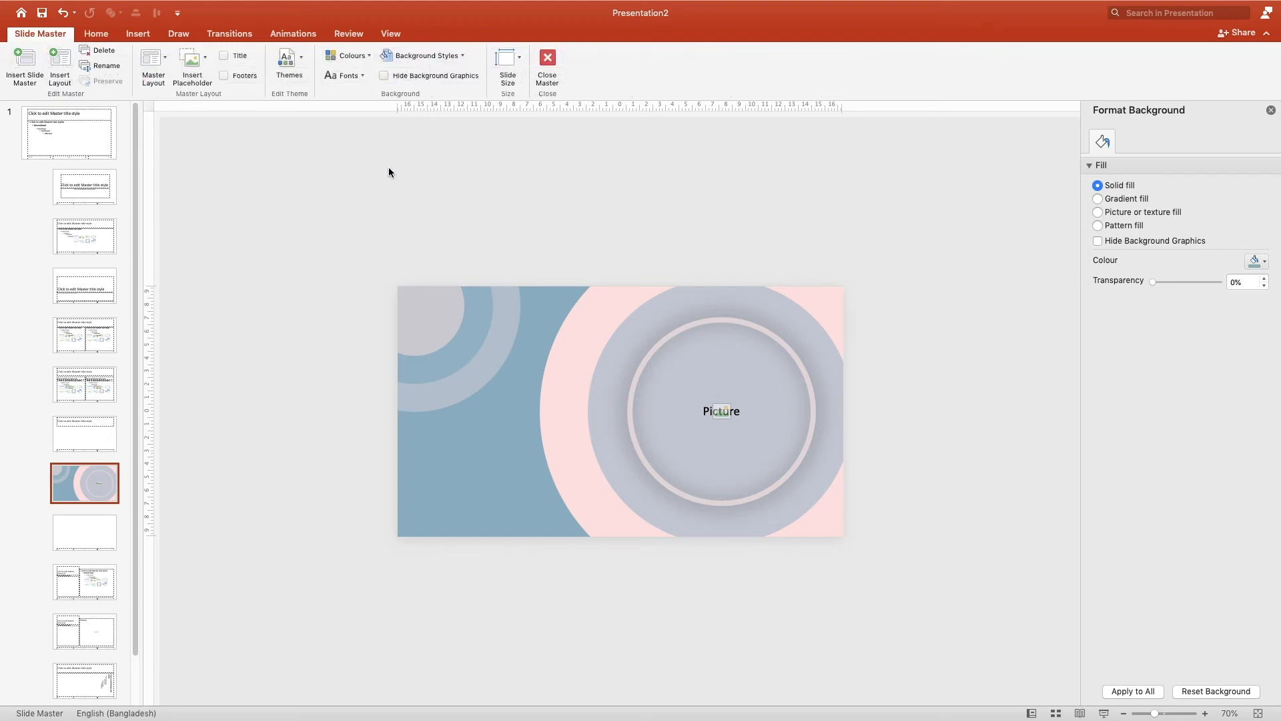
click(100, 65)
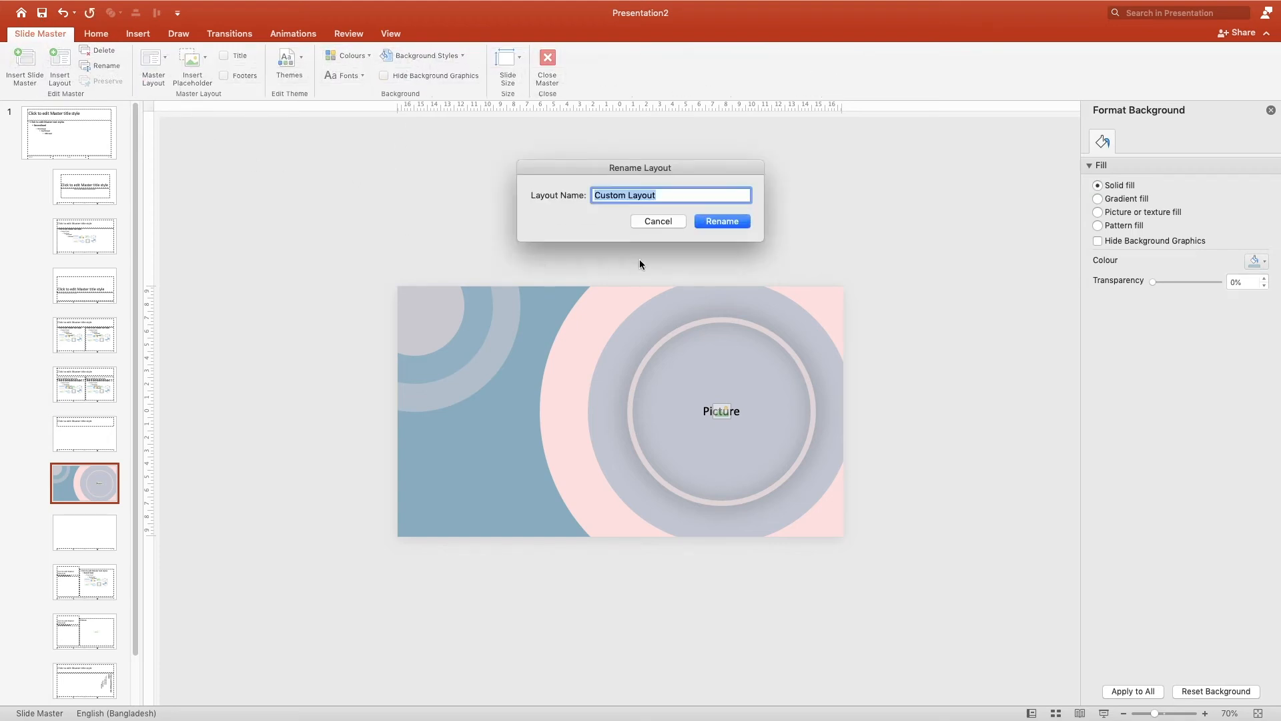
text(Circle slide)
click(717, 221)
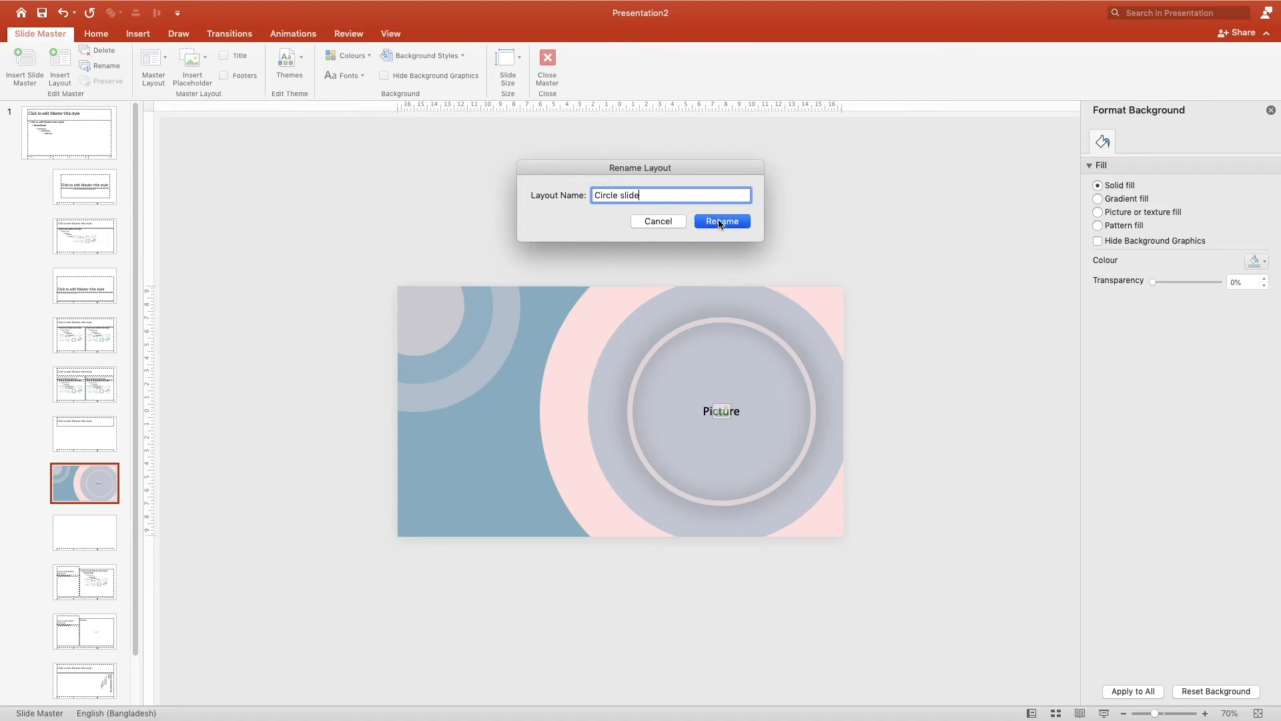
- Close the slide master view and apply the Circle slide layout to slide 1
click(548, 59)
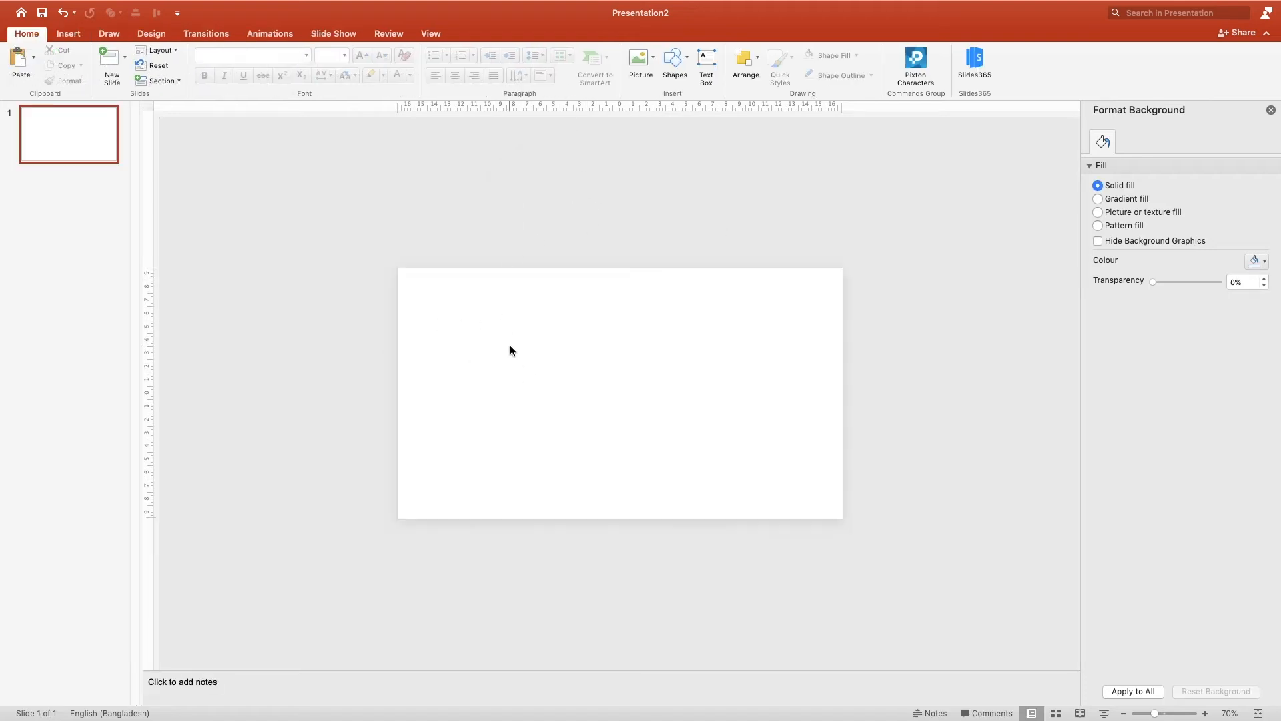
click(1206, 713)
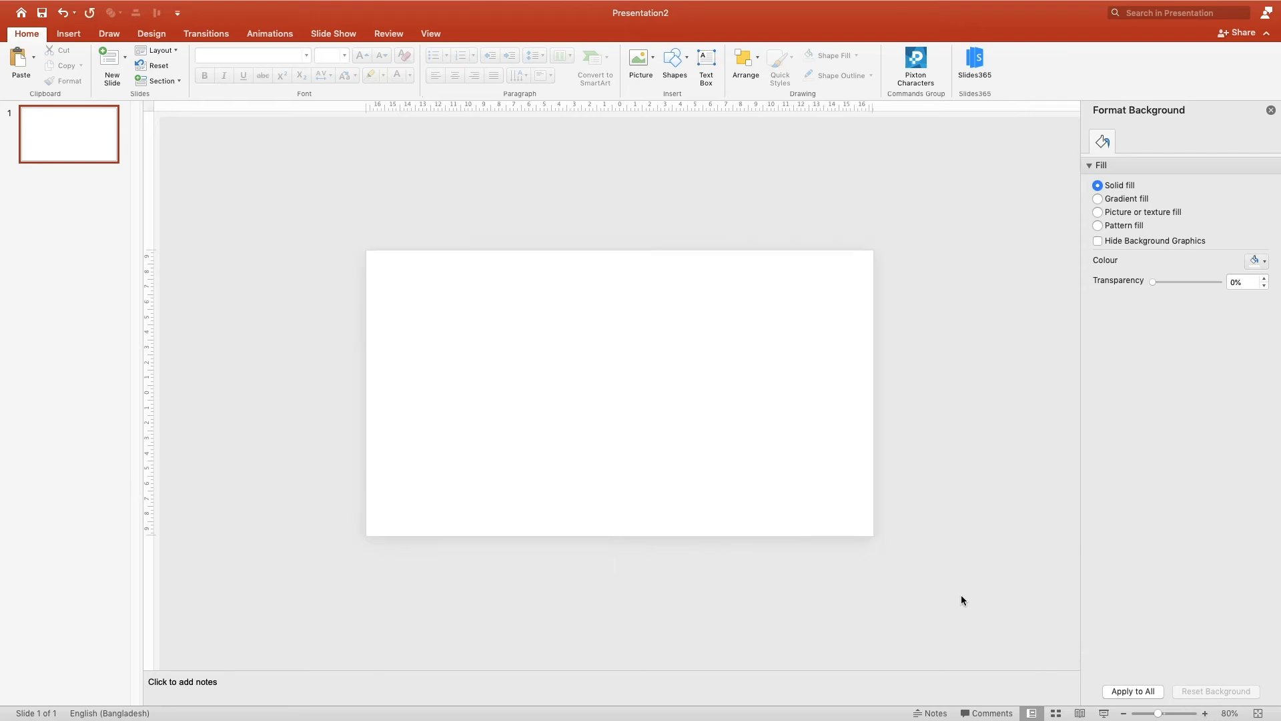
click(176, 48)
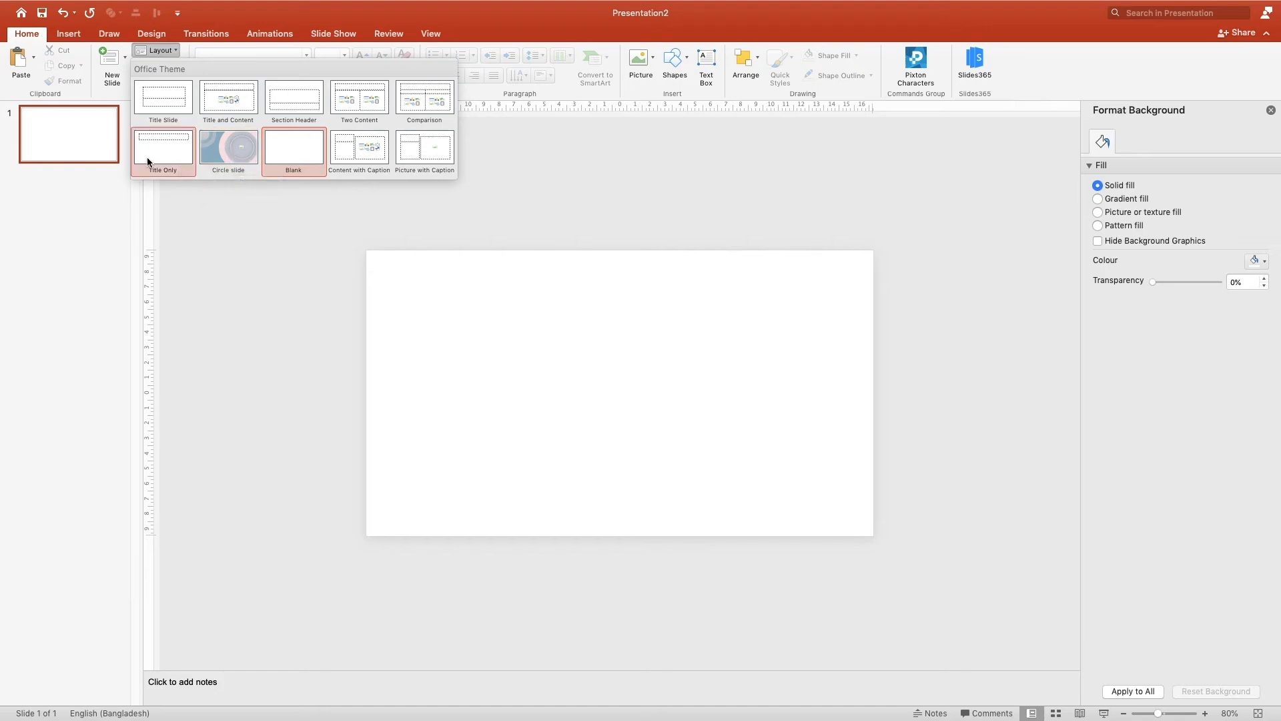
click(216, 154)
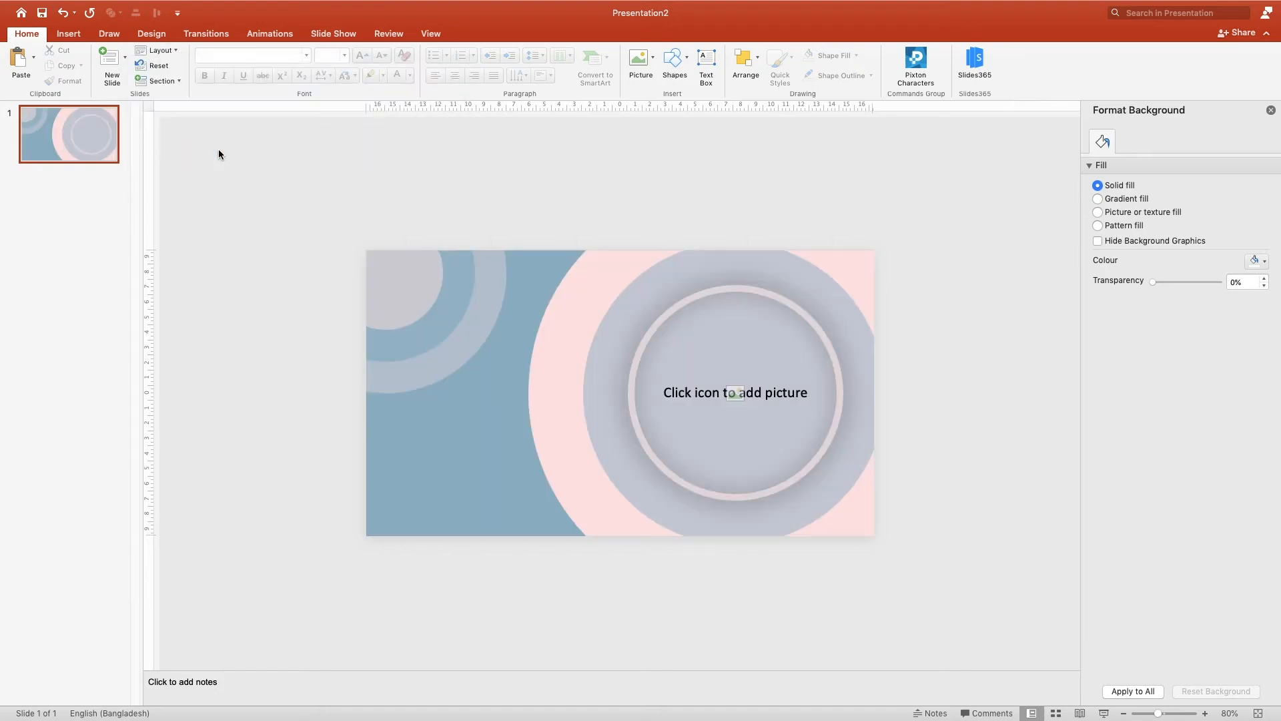
- Insert the mother-and-child JPG photo from the Downloads folder into the slide's circular picture placeholder
click(735, 394)
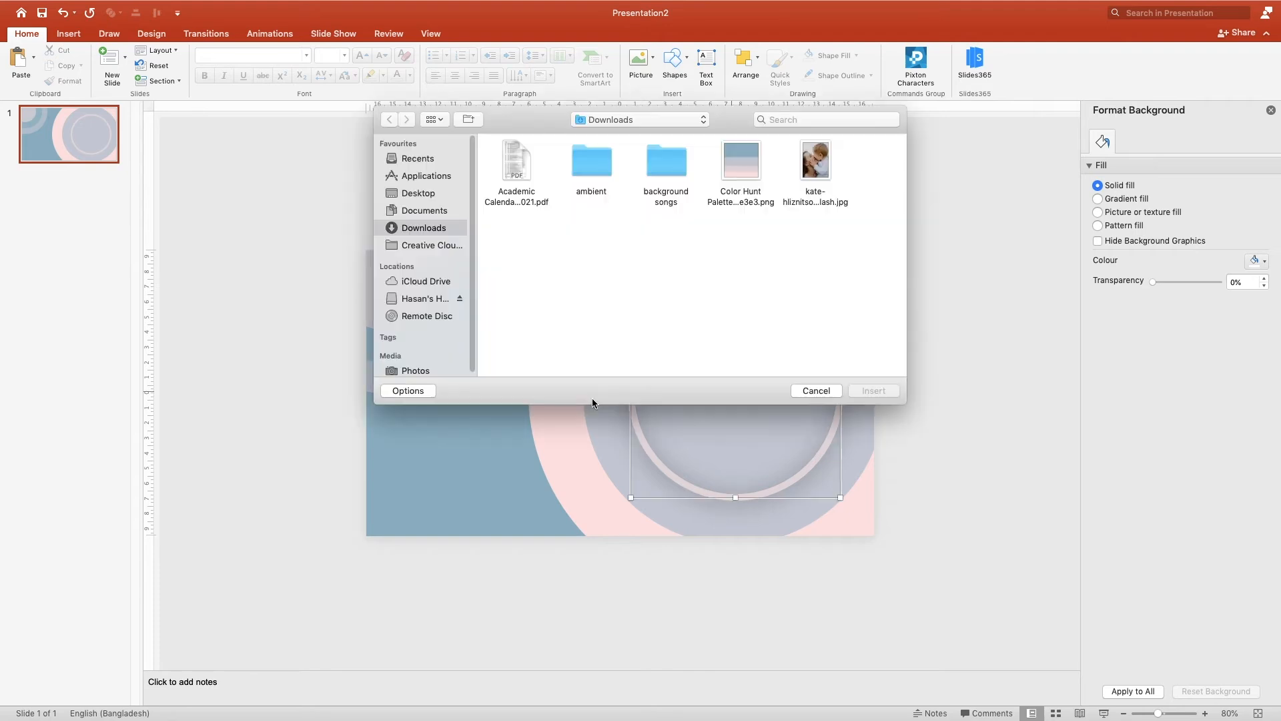
click(816, 164)
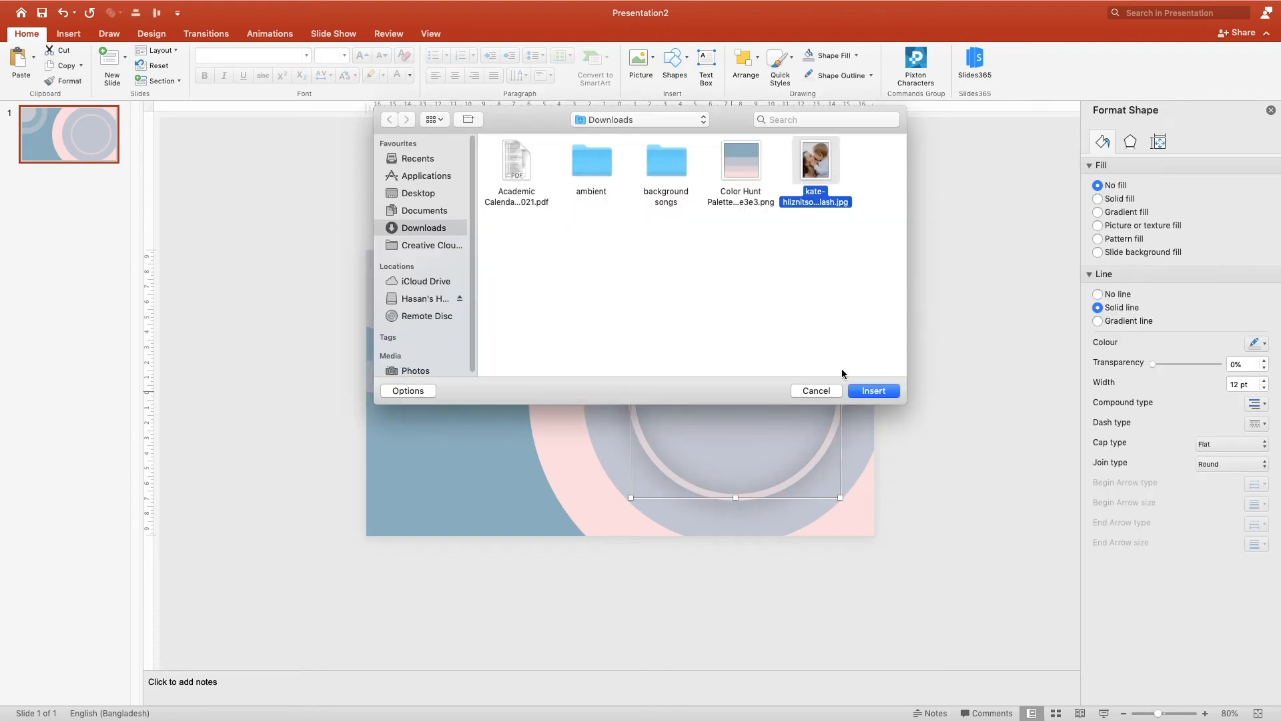
click(876, 391)
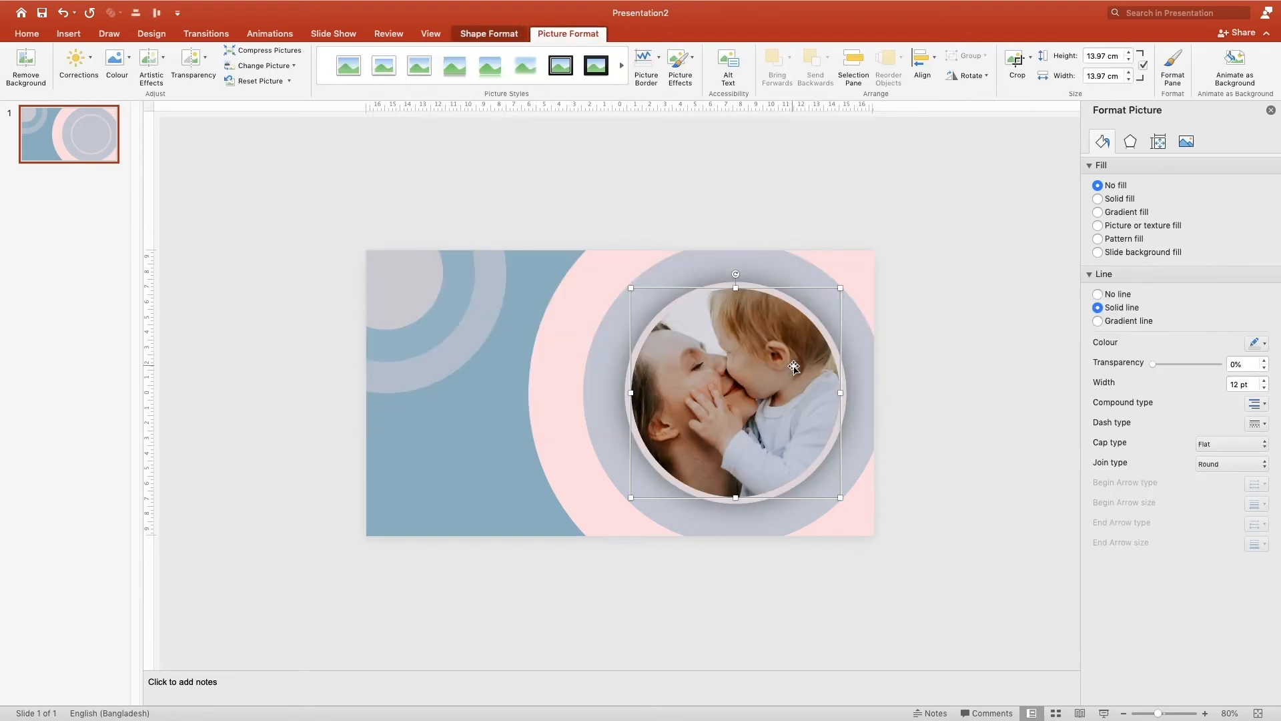